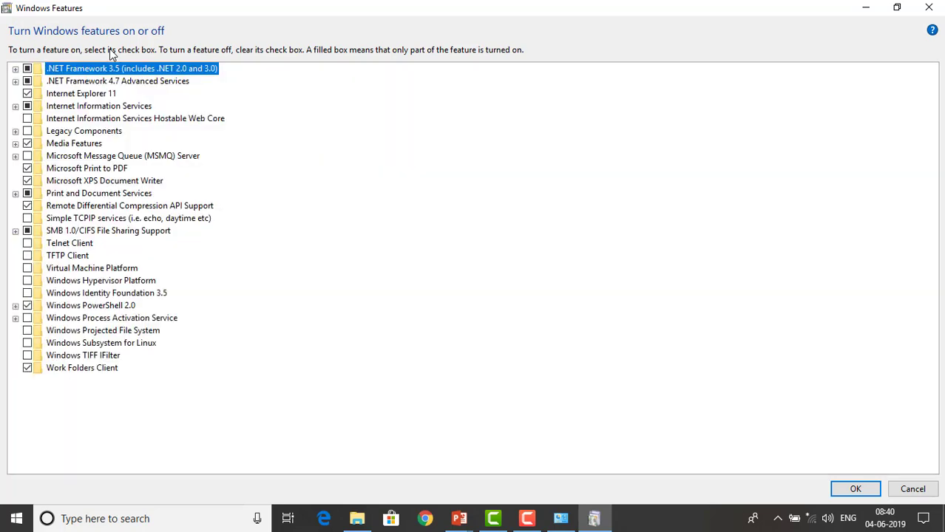
# - Enable Internet Information Services with its default sub-feature selection
pyautogui.click(16, 106)
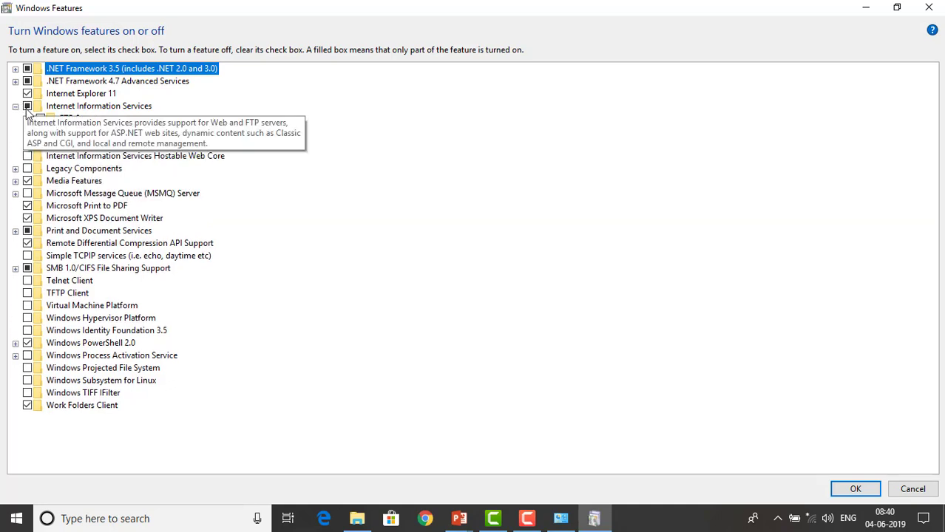
pyautogui.click(28, 107)
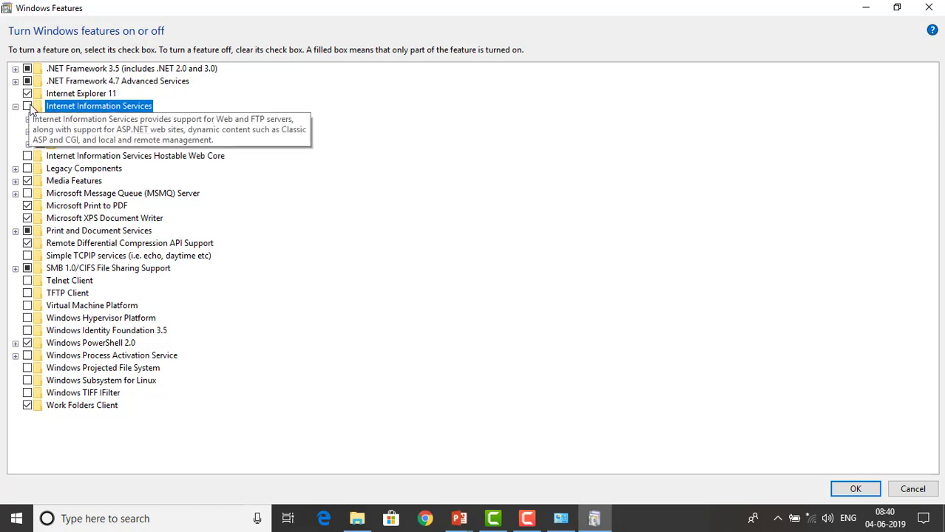
pyautogui.click(27, 107)
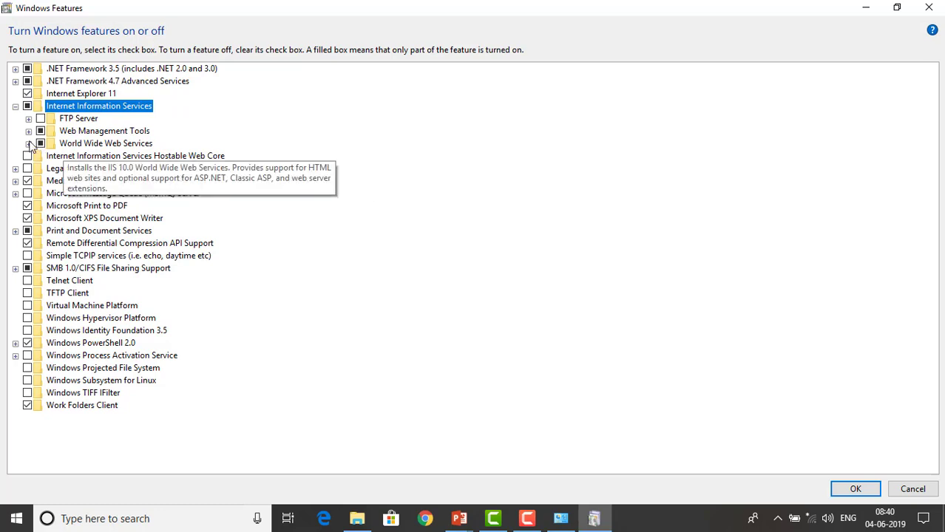
# - Review World Wide Web Services subfolders, from Security to Application Development Features, and .NET 4.7 Advanced Services
pyautogui.click(28, 143)
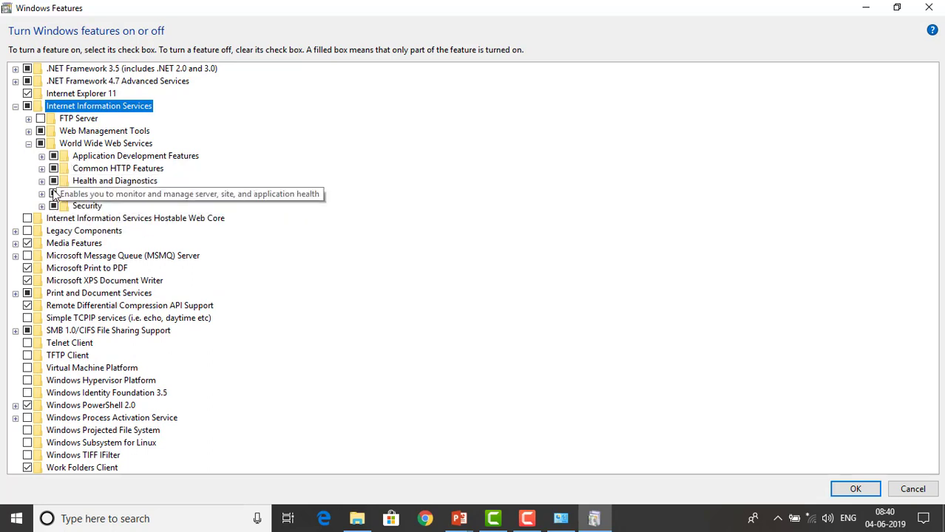
pyautogui.click(41, 207)
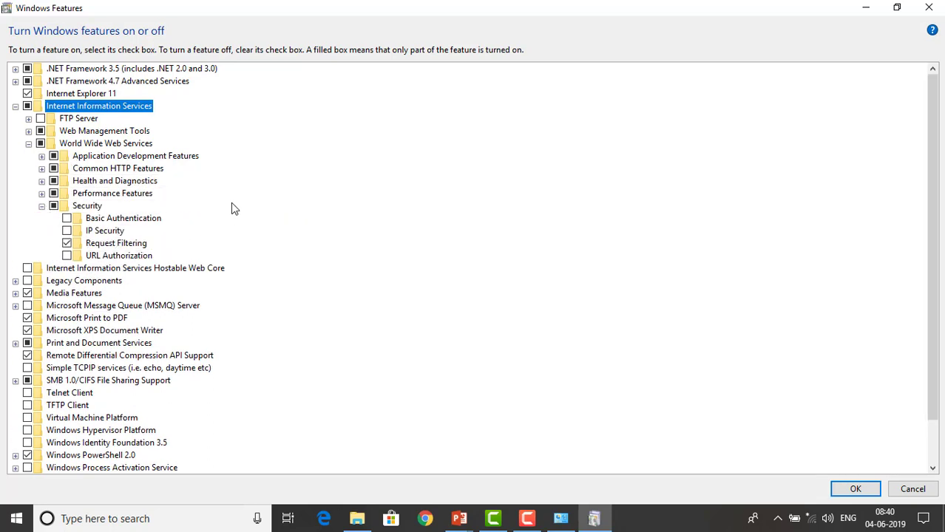
pyautogui.click(41, 194)
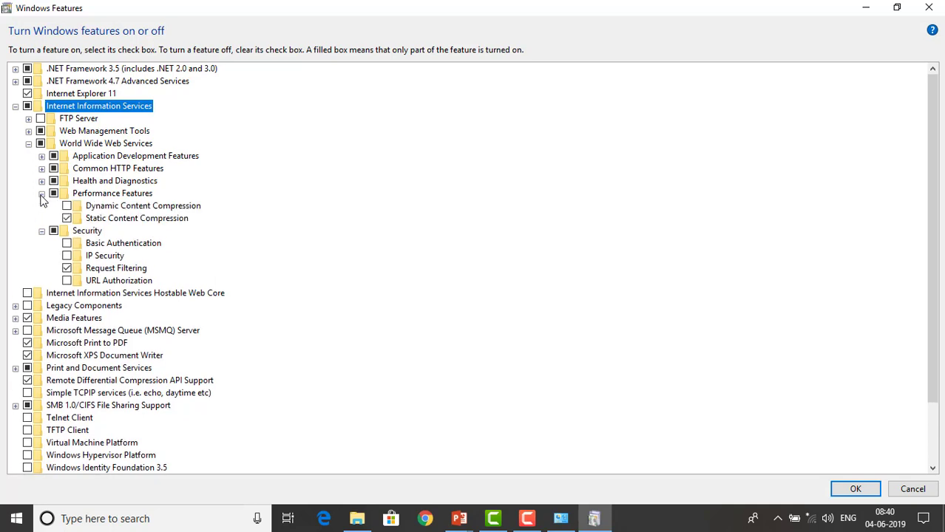
pyautogui.click(41, 181)
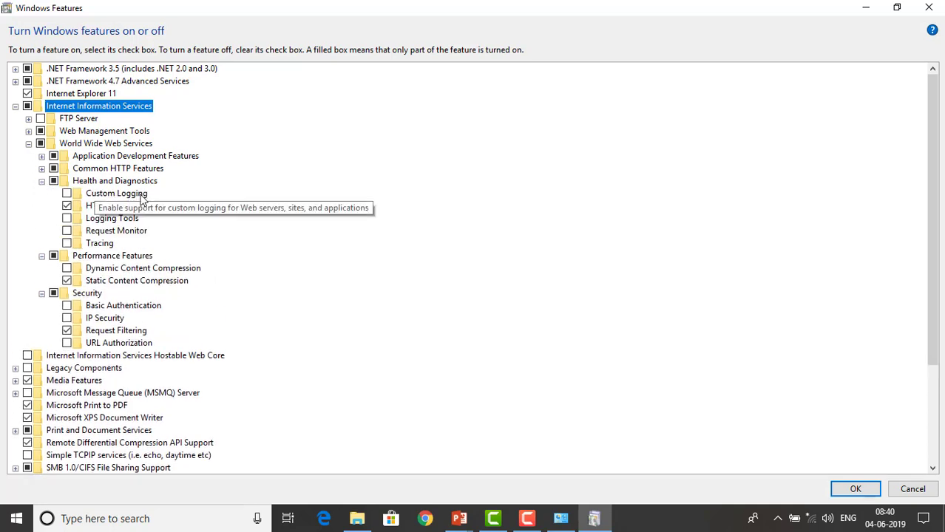
pyautogui.click(43, 169)
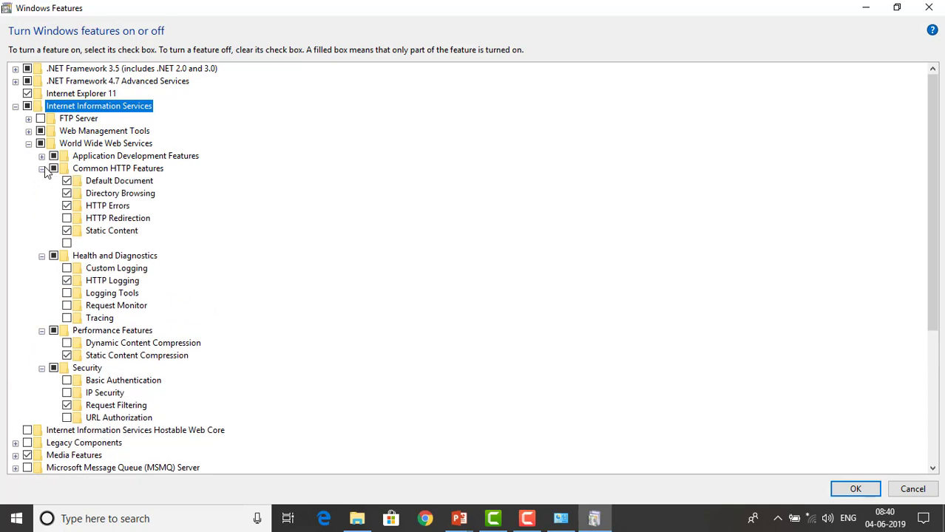
pyautogui.click(42, 156)
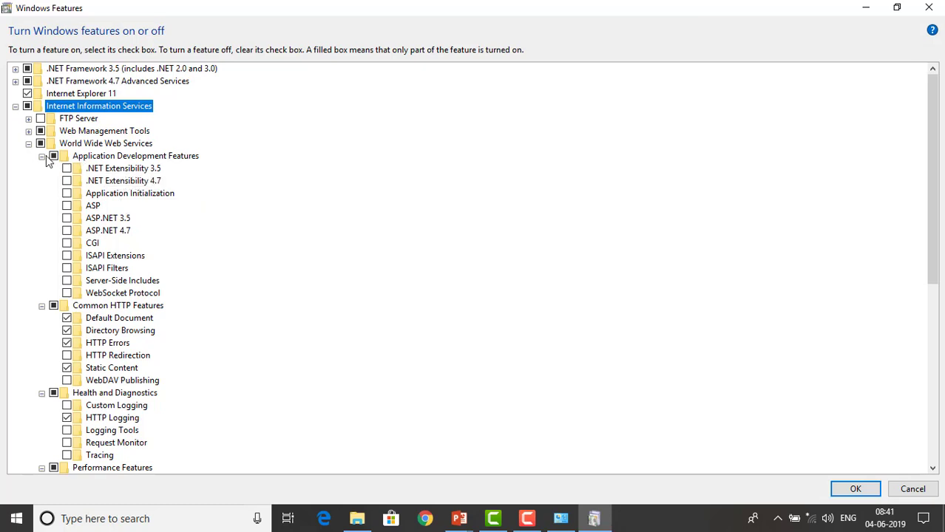
pyautogui.click(42, 156)
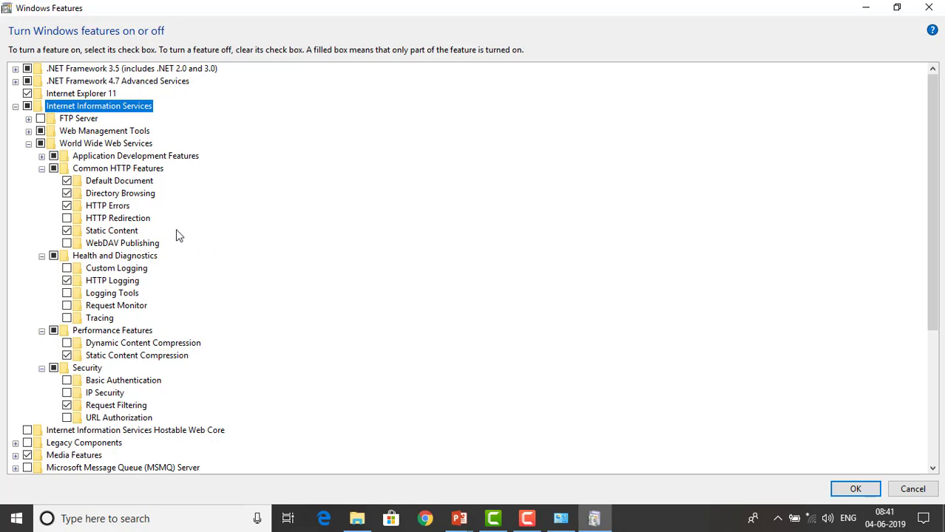
pyautogui.click(16, 82)
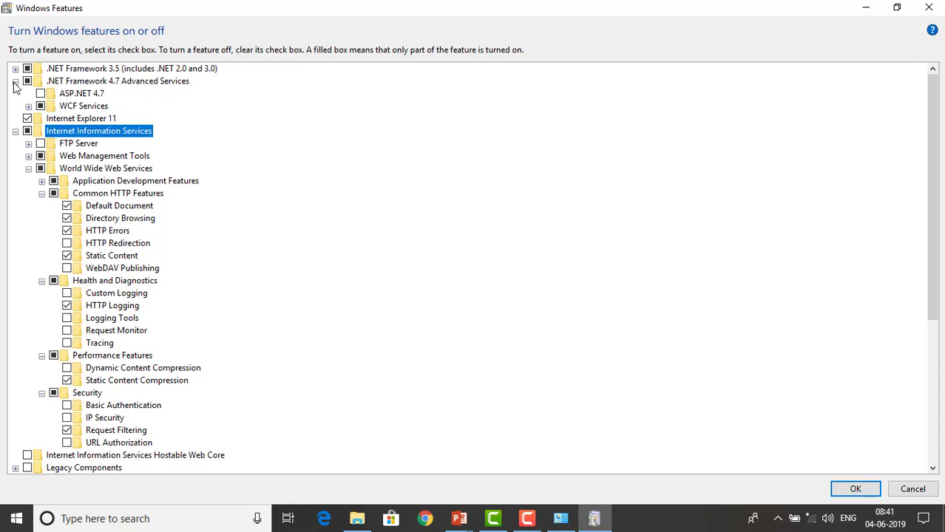
pyautogui.click(15, 82)
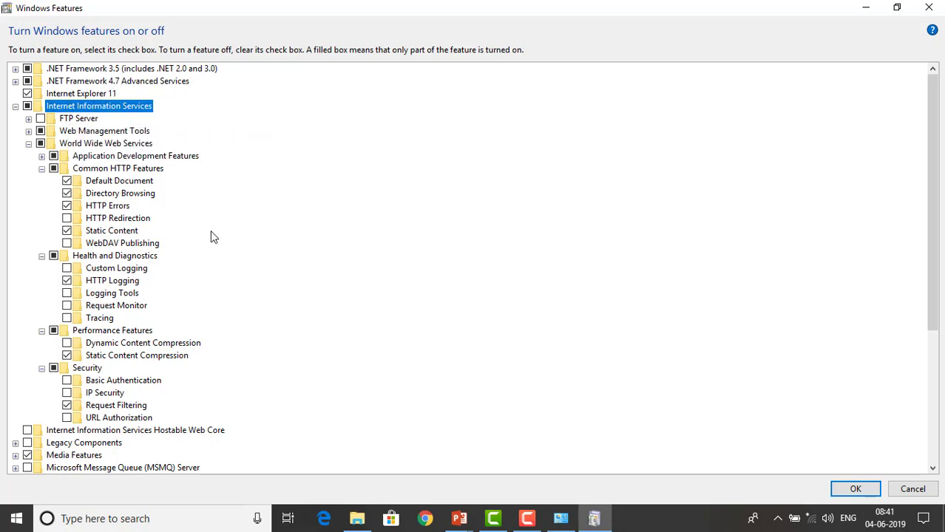
# - Apply the IIS feature changes, then launch Google Chrome from the taskbar
pyautogui.click(855, 488)
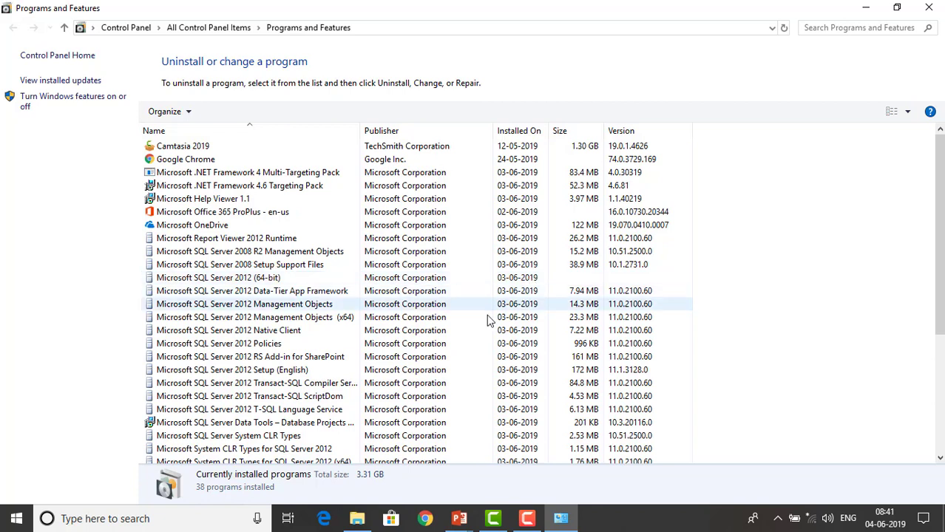
pyautogui.click(425, 519)
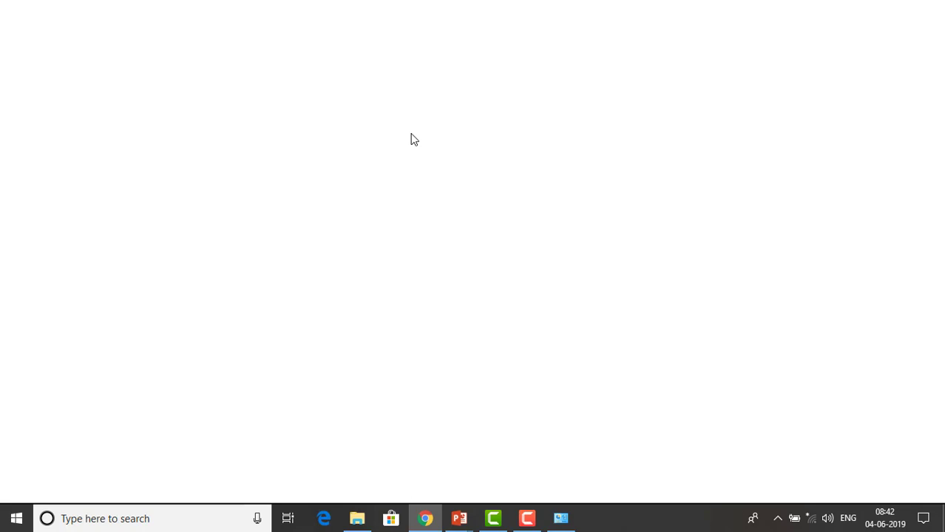
pyautogui.write('ht')
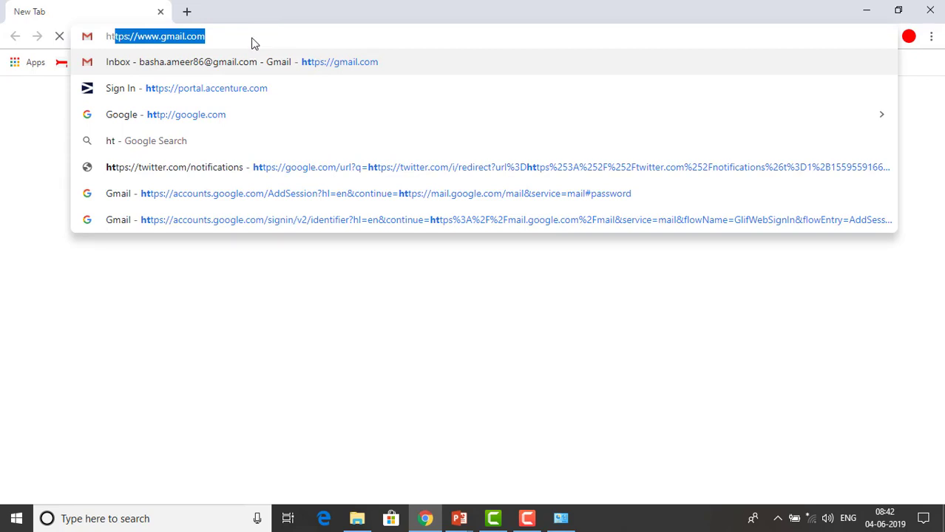
pyautogui.write('tp://localhost')
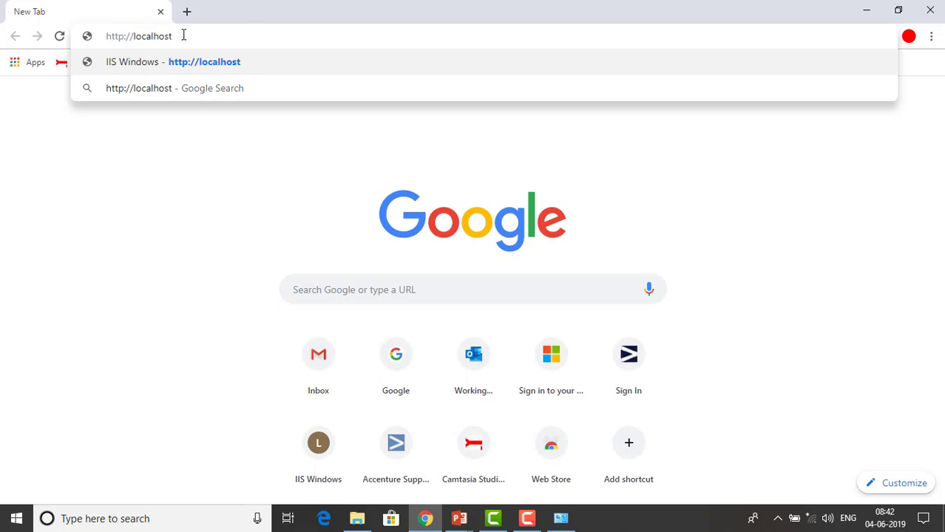
pyautogui.write('/')
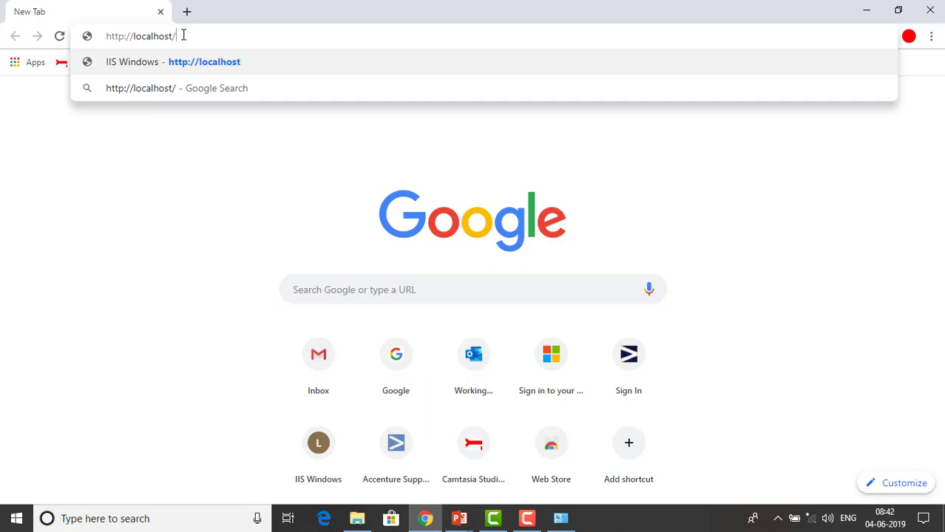
pyautogui.press('Return')
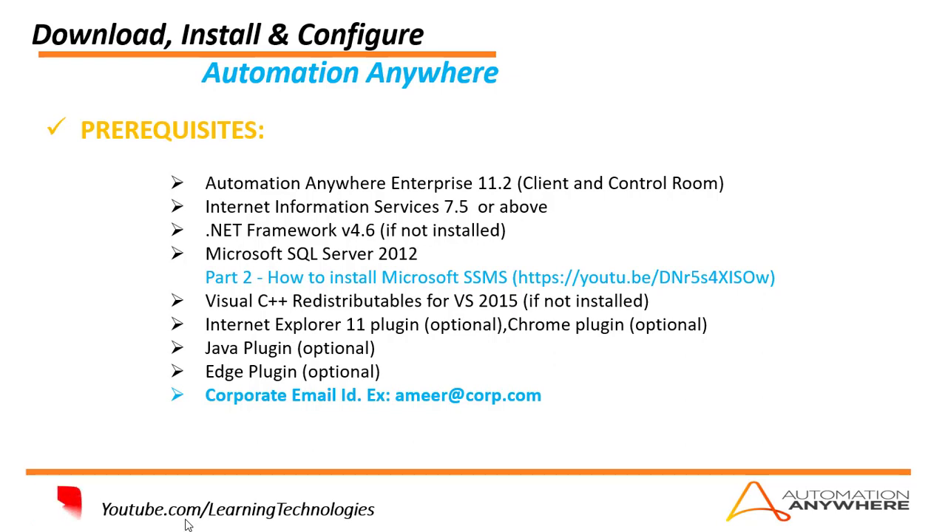
pyautogui.hotkey('alt', 'Tab')
pyautogui.hotkey('alt', 'Tab')
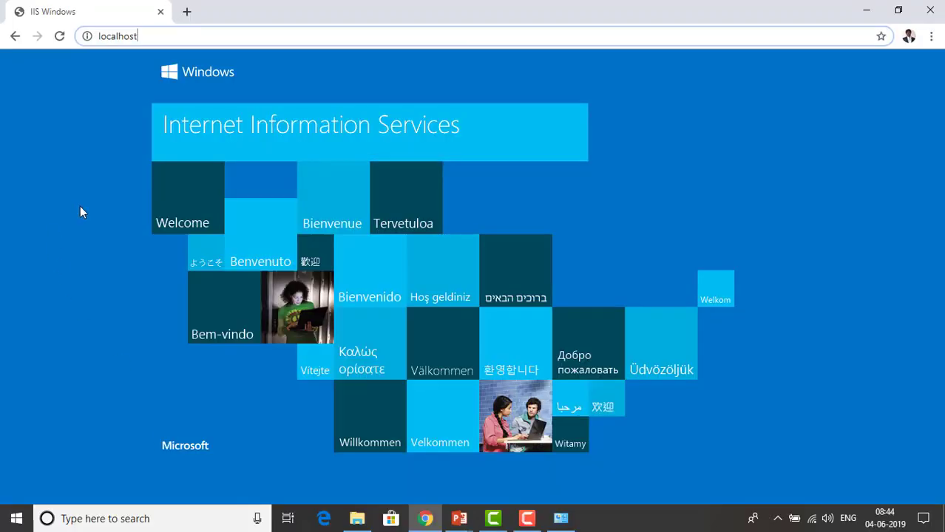
# - Go to google.com and search for '.net framework 4.7' via the suggestions
pyautogui.click(260, 35)
pyautogui.write('google.com')
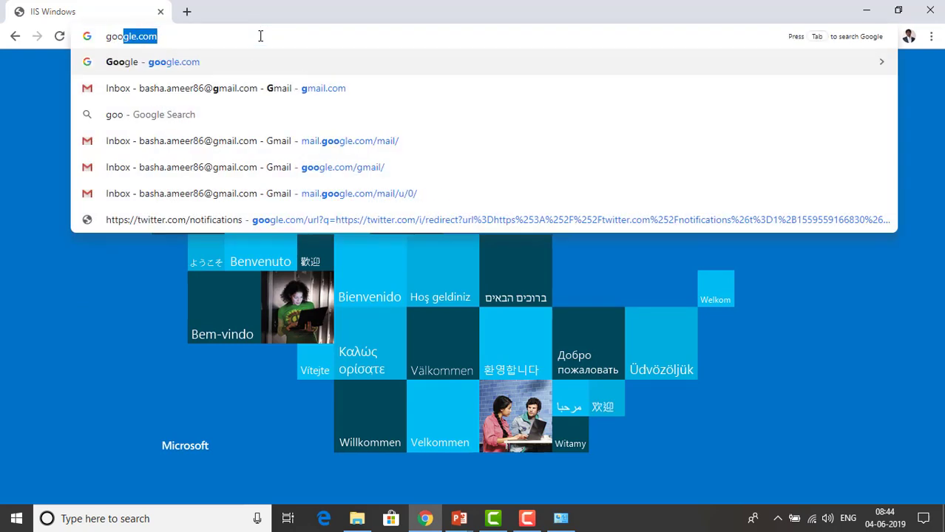
pyautogui.press('Return')
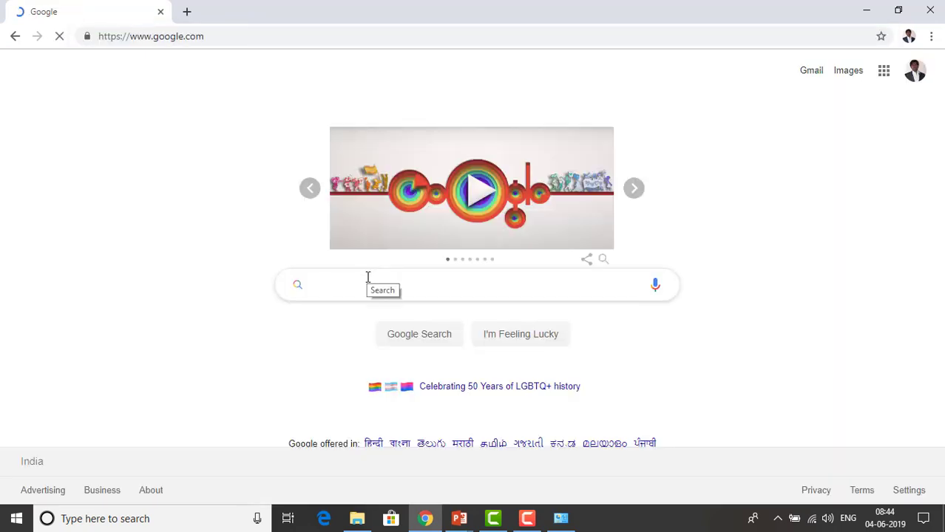
pyautogui.write('.net')
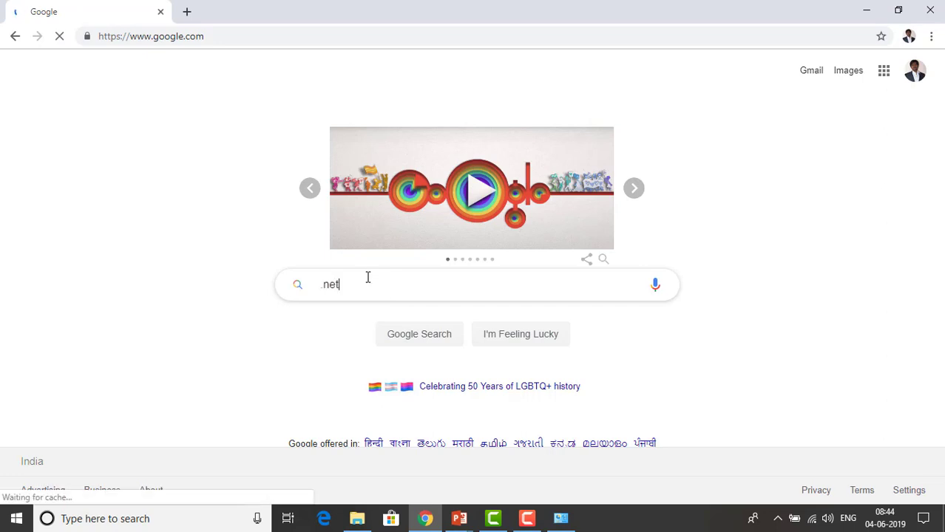
pyautogui.write(' framewr')
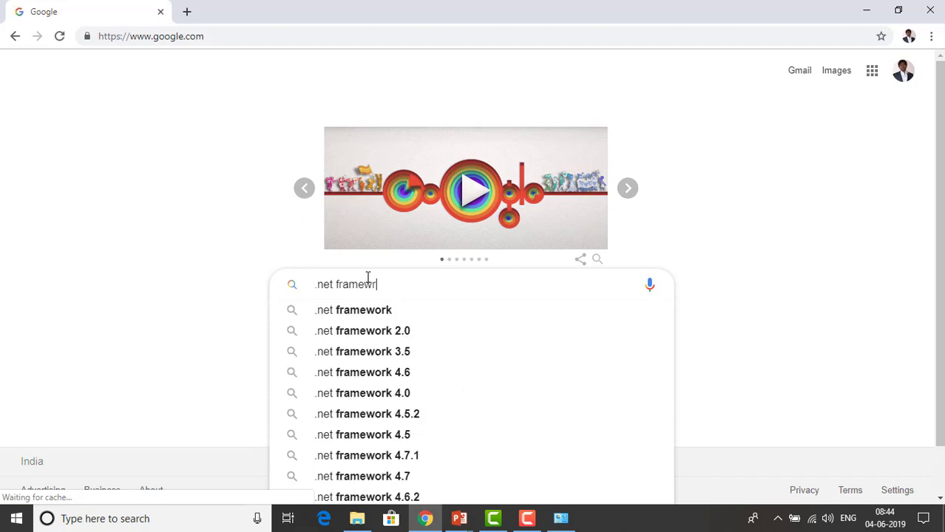
pyautogui.press('Down')
pyautogui.press('Down')
pyautogui.press('Down')
pyautogui.press('Down')
pyautogui.press('Down')
pyautogui.press('Down')
pyautogui.press('Down')
pyautogui.press('Down')
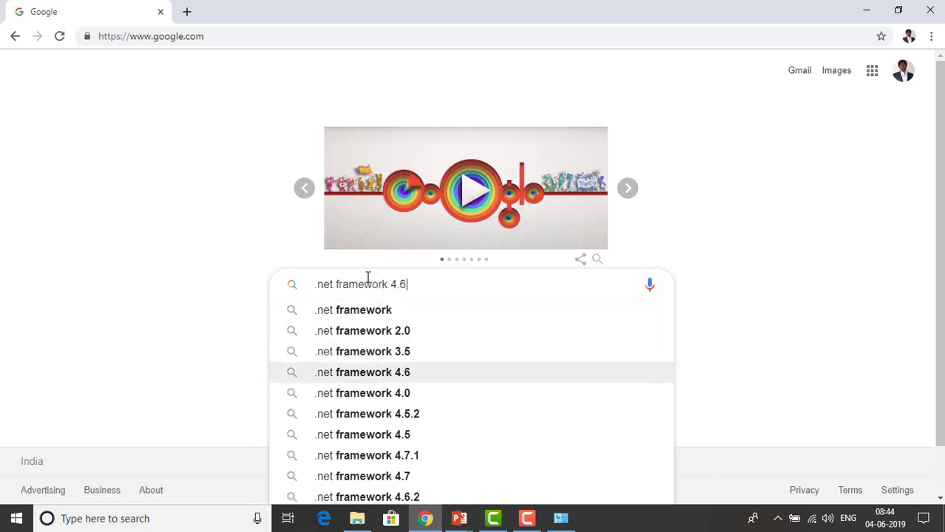
pyautogui.press('Down')
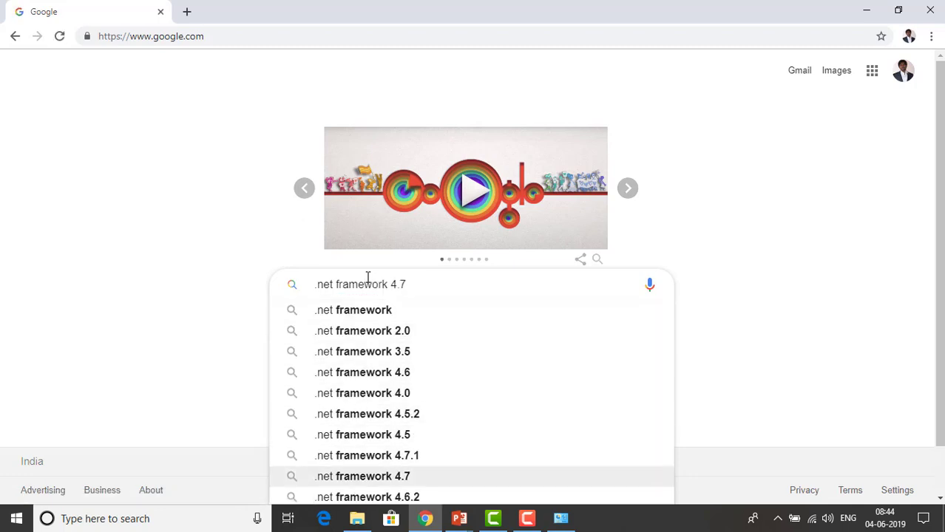
pyautogui.press('Return')
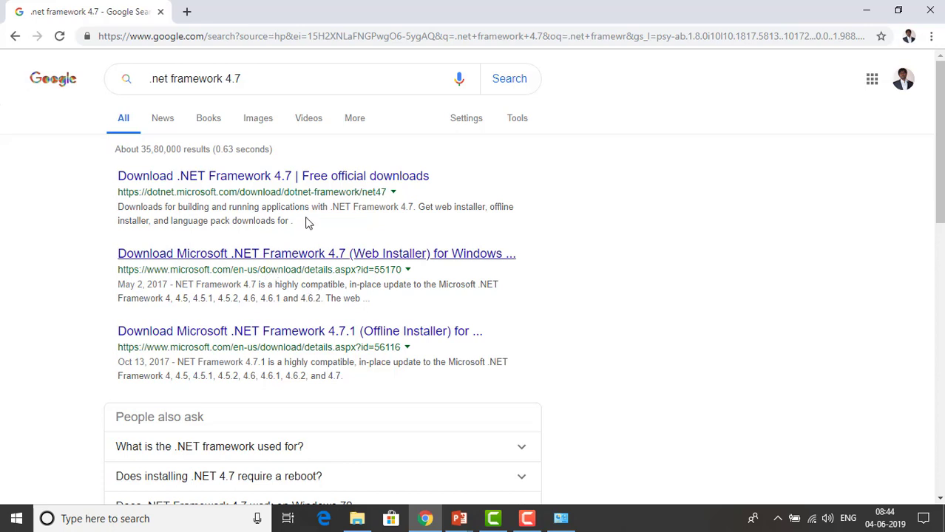
# - Open Microsoft's 'Download .NET Framework 4.7' page and highlight its Developer Pack section
pyautogui.click(309, 181)
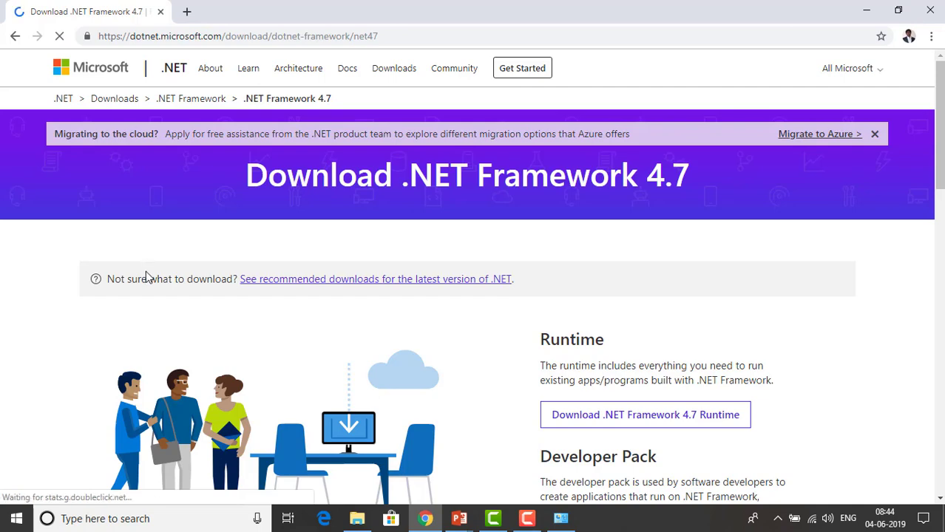
pyautogui.scroll(-2, 626, 304)
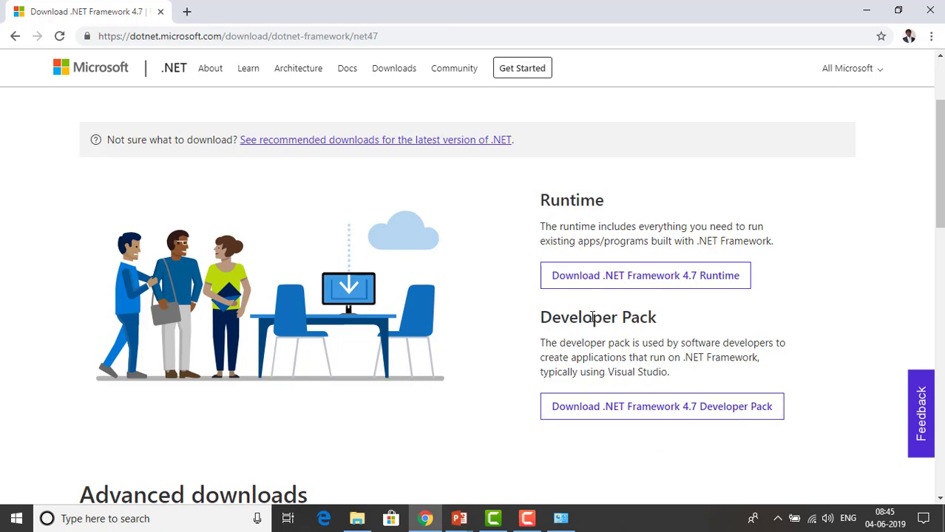
pyautogui.moveTo(592, 317); pyautogui.dragTo(657, 320)
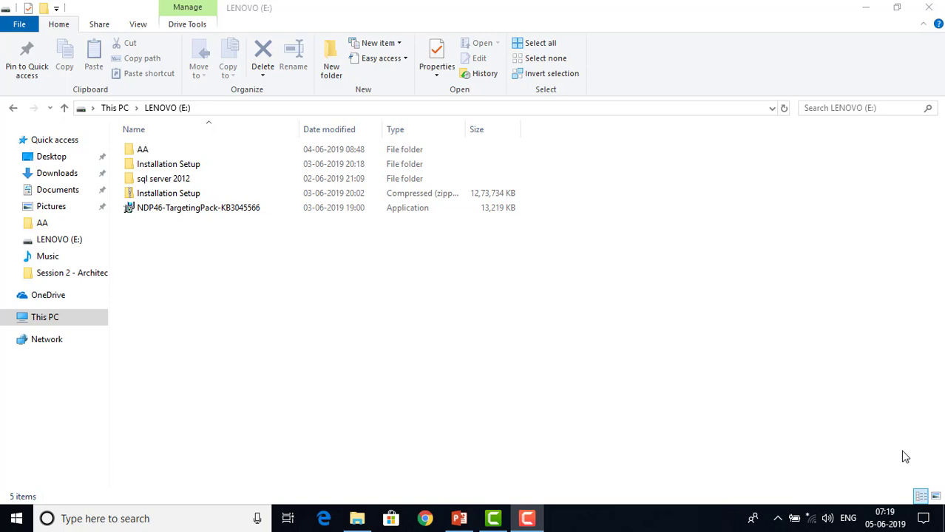
# - Run NDP46-TargetingPack-KB3045566, accept the license, install, and close after 'Setup Successful'
pyautogui.click(156, 210)
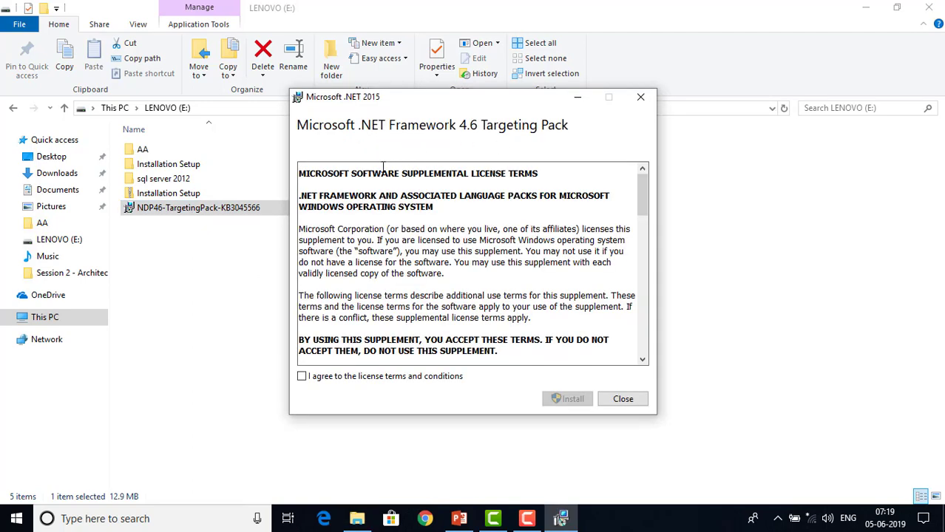
pyautogui.doubleClick(410, 174)
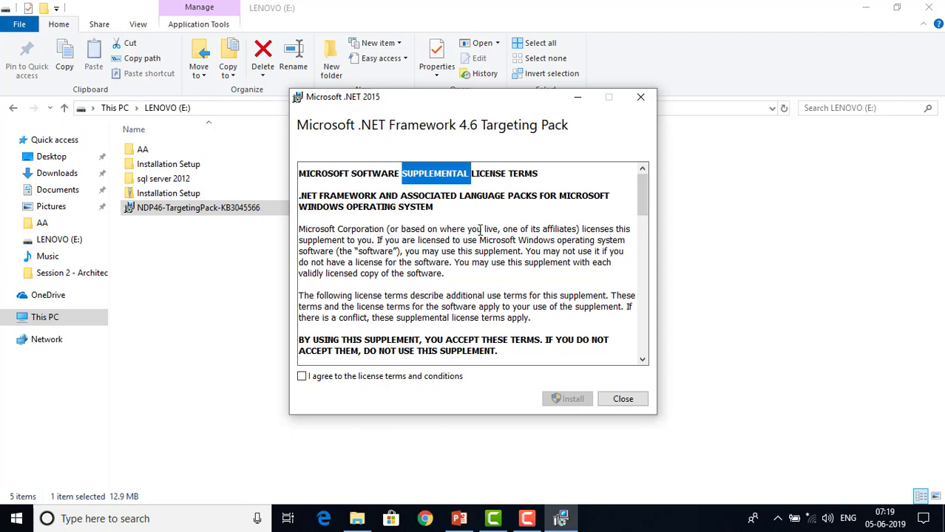
pyautogui.click(303, 377)
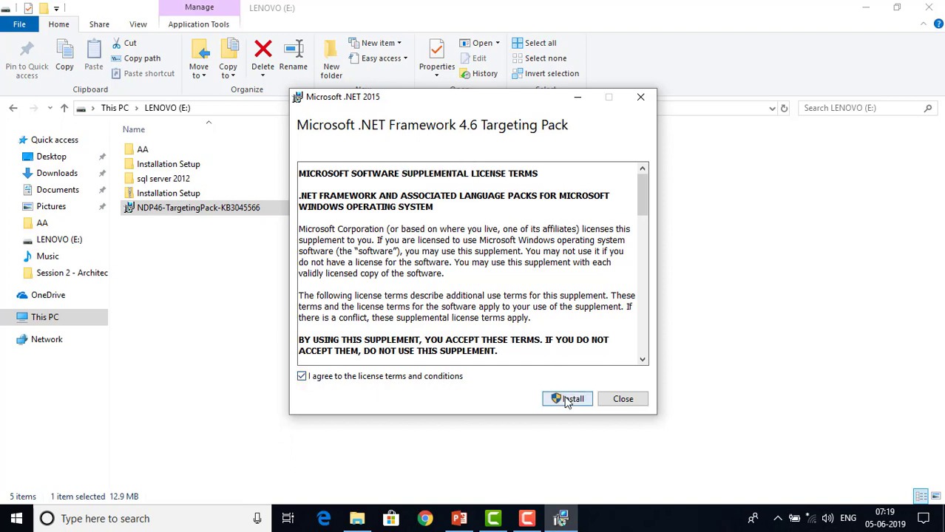
pyautogui.click(567, 400)
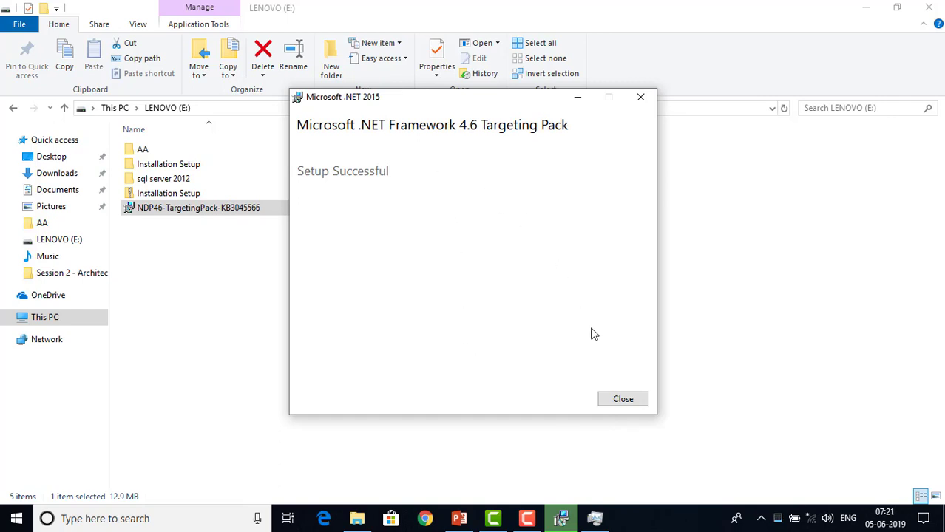
pyautogui.click(621, 399)
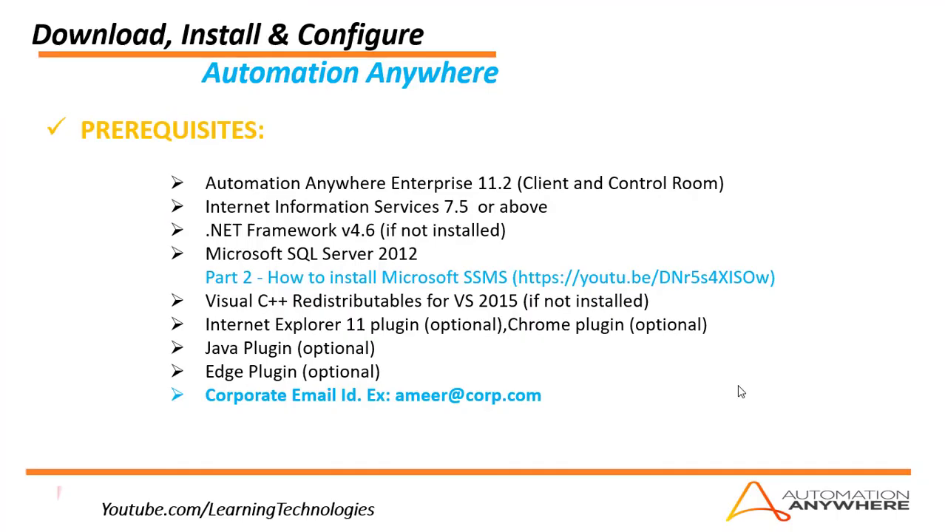
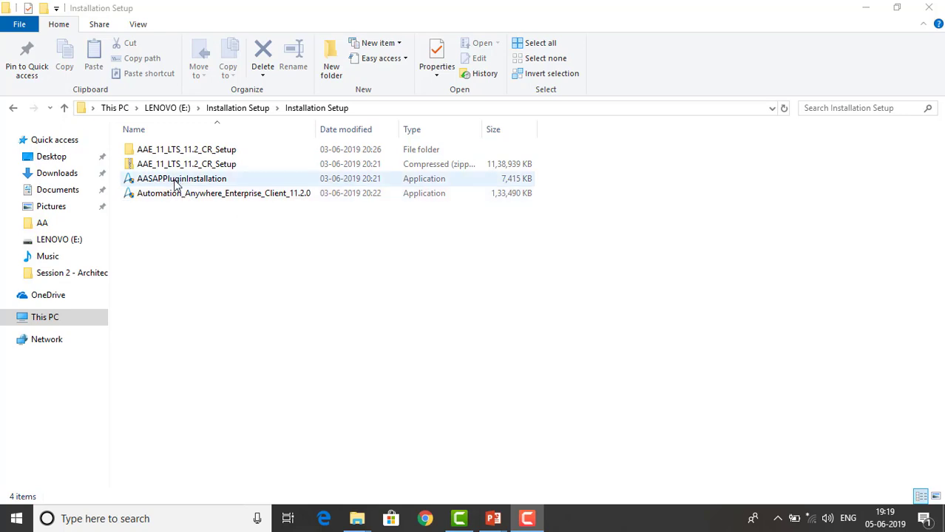
# - Open the AAE_11_LTS_11.2_CR_Setup folder and run the Automation Anywhere Enterprise_11.2.0 installer
pyautogui.doubleClick(200, 150)
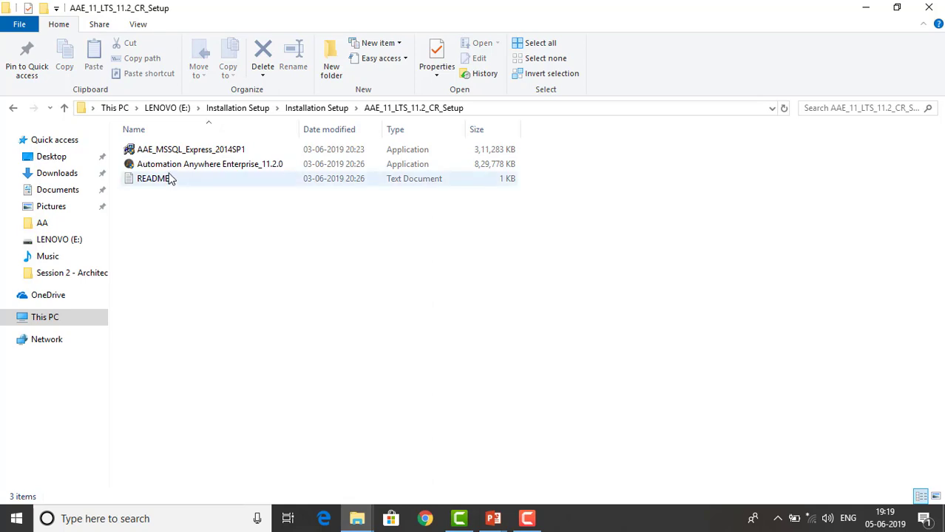
pyautogui.moveTo(187, 156)
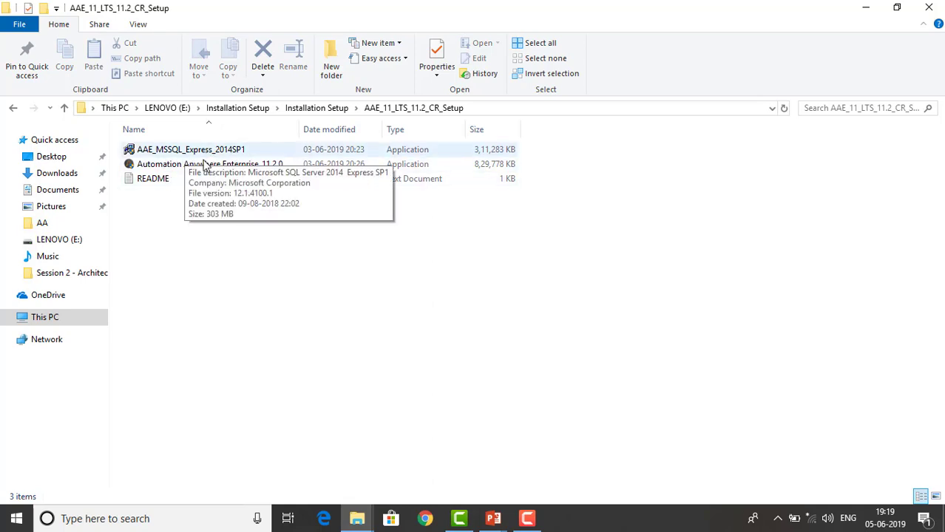
pyautogui.moveTo(201, 170)
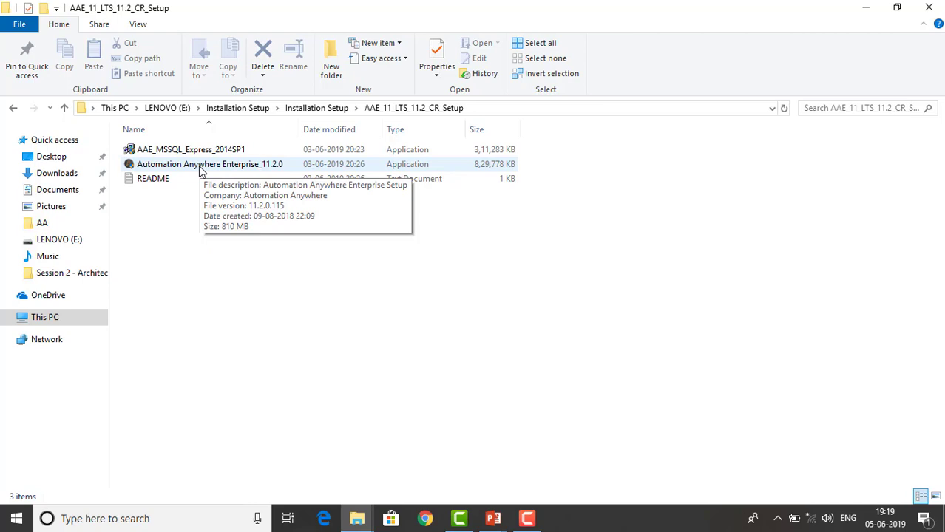
pyautogui.click(201, 171)
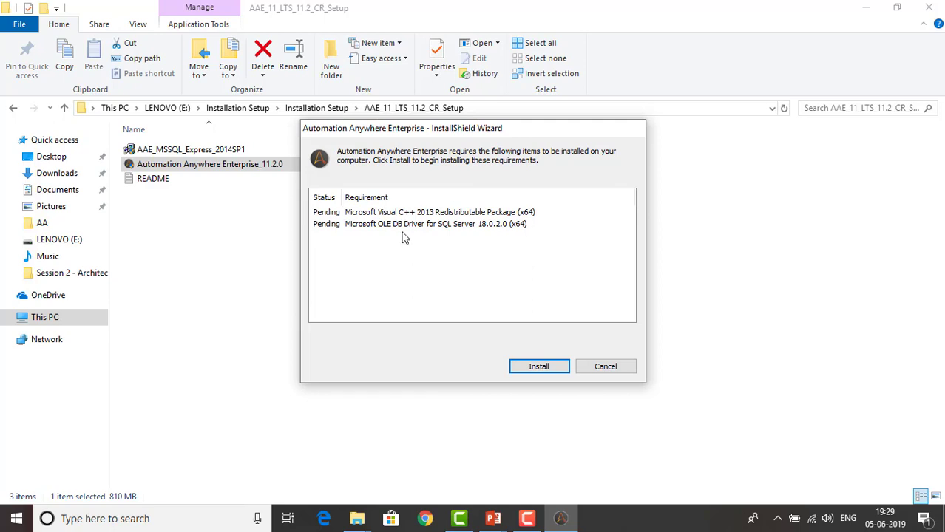
# - Install the Visual C++ 2013 prerequisite, then start the OLE DB Driver for SQL Server 18.0.2.0 install
pyautogui.click(545, 371)
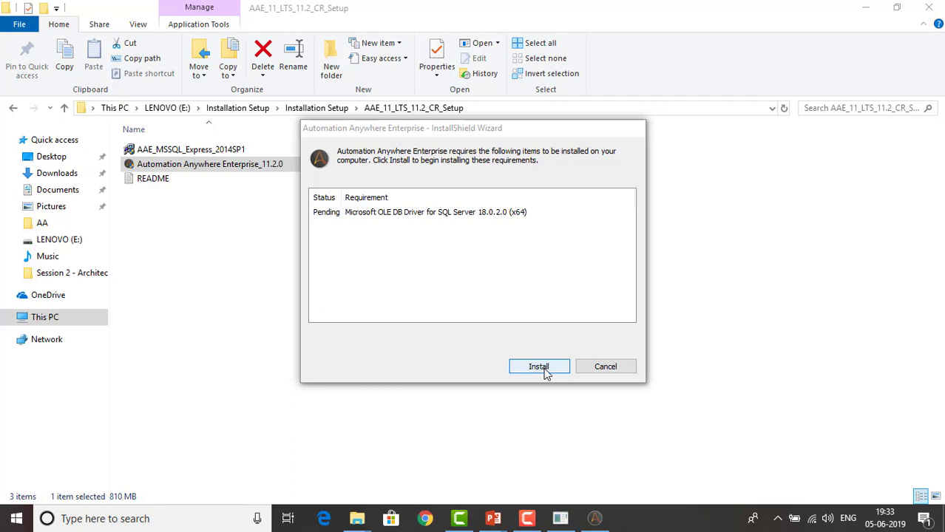
pyautogui.click(546, 373)
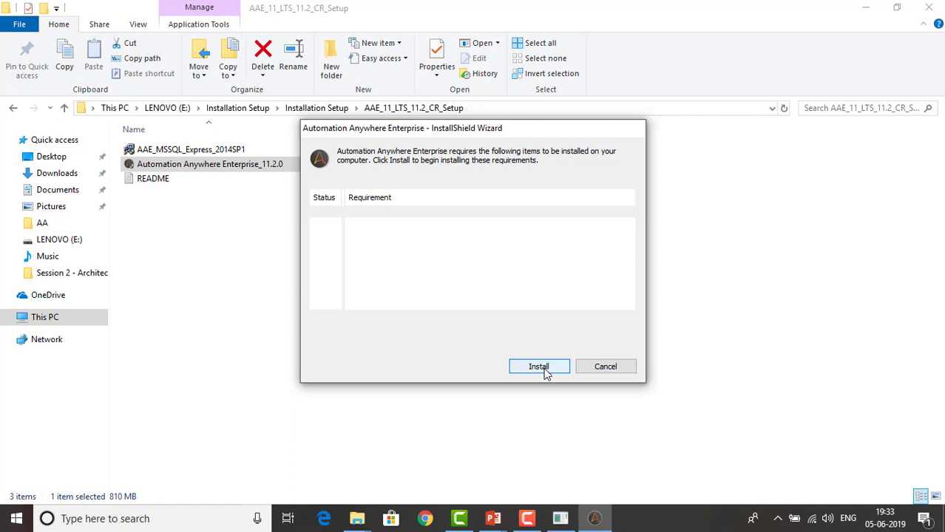
# - Run the OLE DB Driver install and continue past its failure to the 11.2.0 welcome page
pyautogui.click(539, 367)
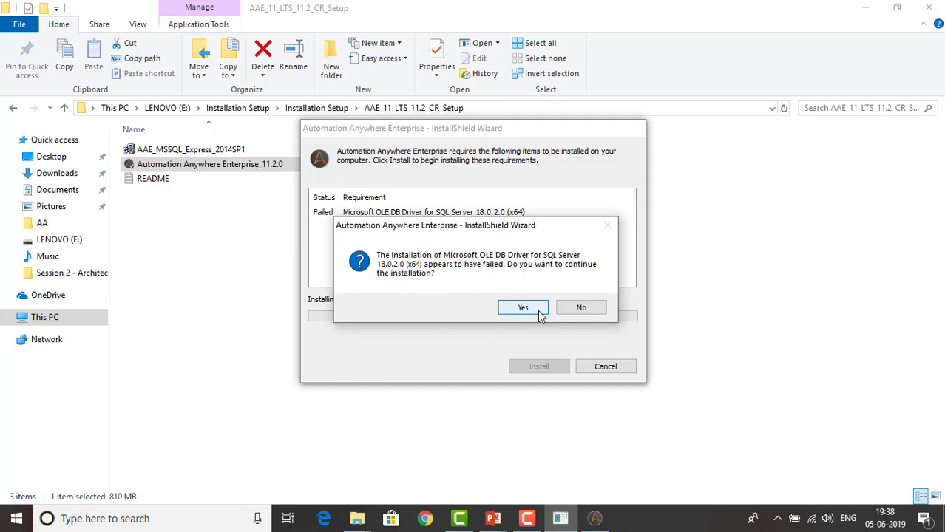
pyautogui.click(523, 307)
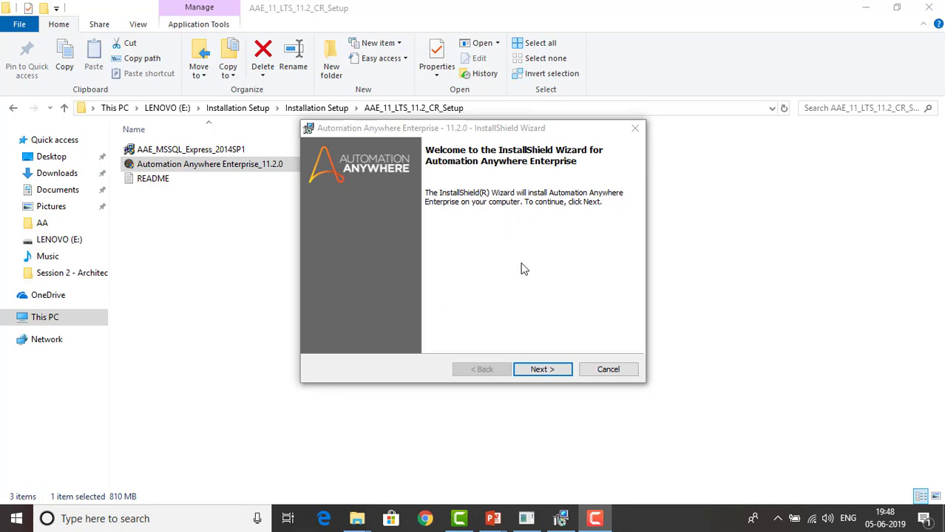
# - Accept the licence terms and keep the Express setup type to reach the Database Server page
pyautogui.click(548, 372)
pyautogui.click(548, 372)
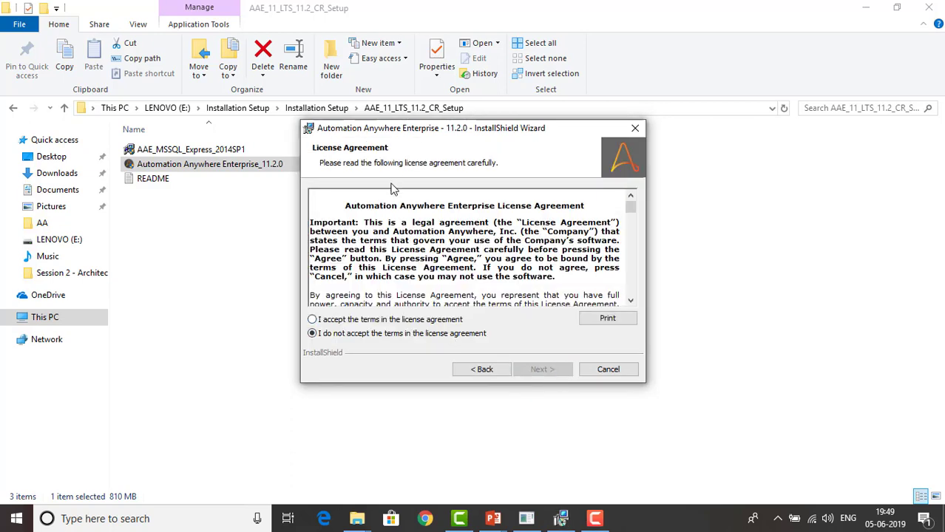
pyautogui.click(402, 321)
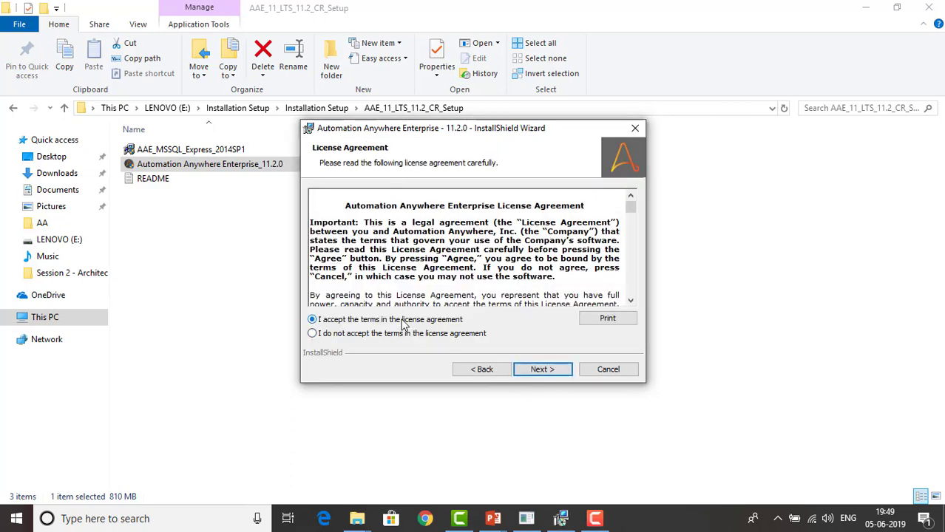
pyautogui.click(551, 372)
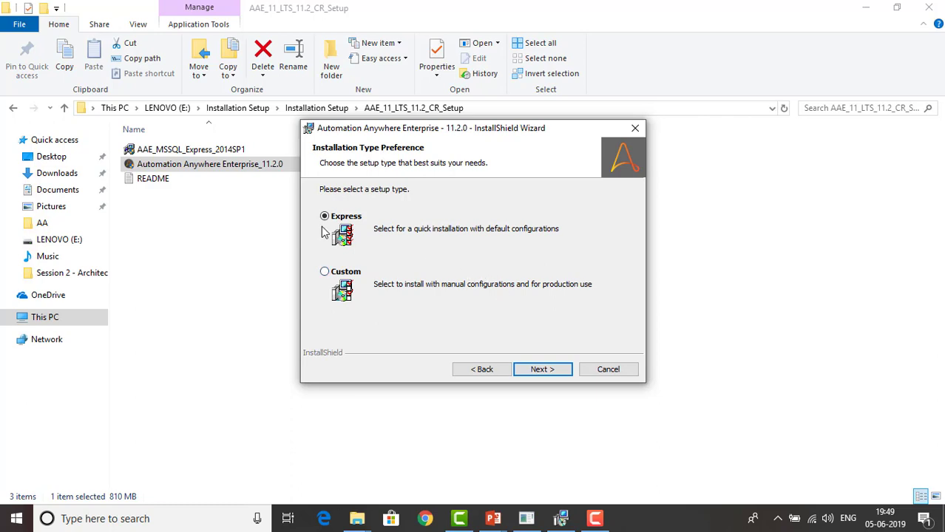
pyautogui.click(526, 373)
pyautogui.click(521, 368)
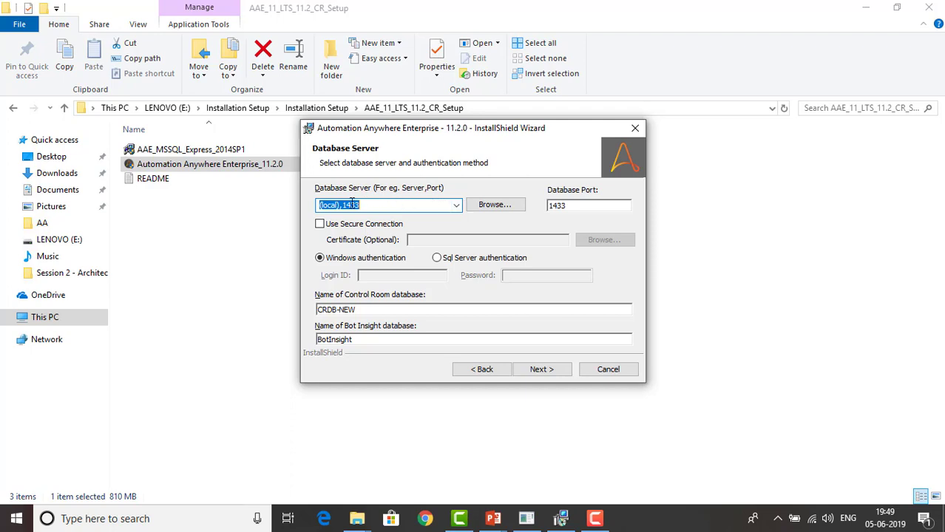
# - Keep the defaults (local) server, port 1433 and CRDB-NEW database, and run the installation
pyautogui.moveTo(343, 205); pyautogui.dragTo(365, 206)
pyautogui.doubleClick(572, 206)
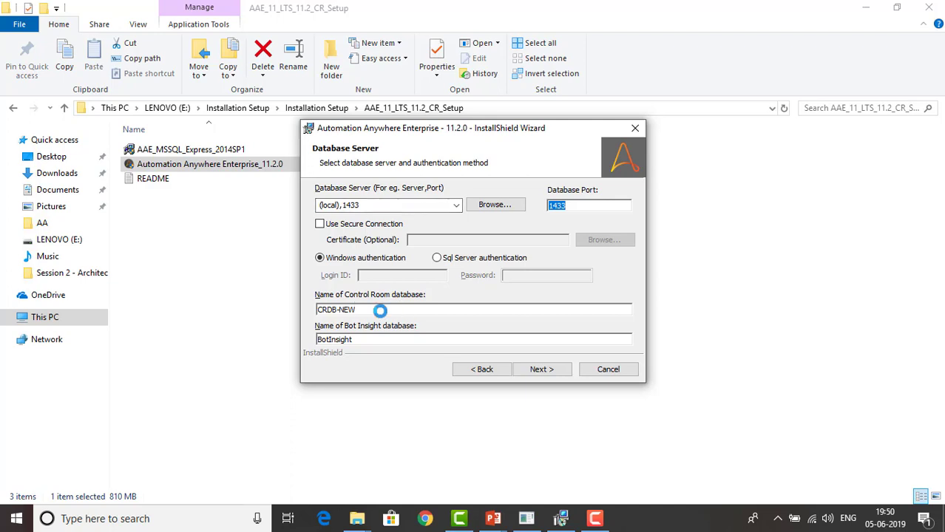
pyautogui.moveTo(382, 310); pyautogui.dragTo(303, 310)
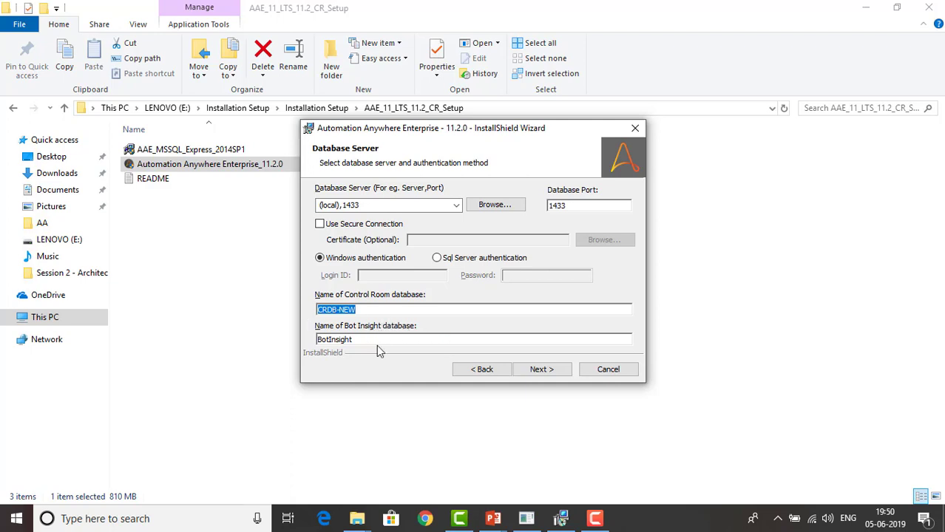
pyautogui.click(534, 375)
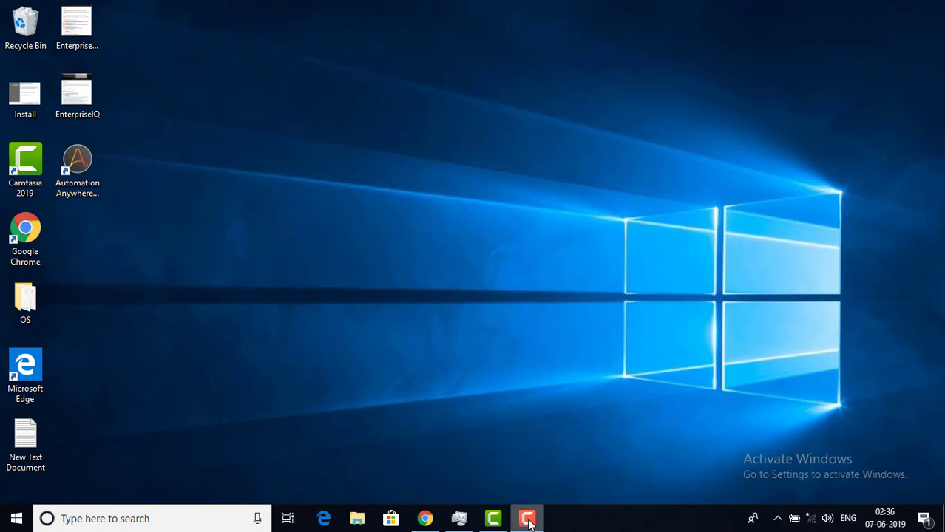
# - Select the Automation Anywhere Control Room shortcut and switch to Chrome's Automation Anywhere homepage
pyautogui.moveTo(529, 522)
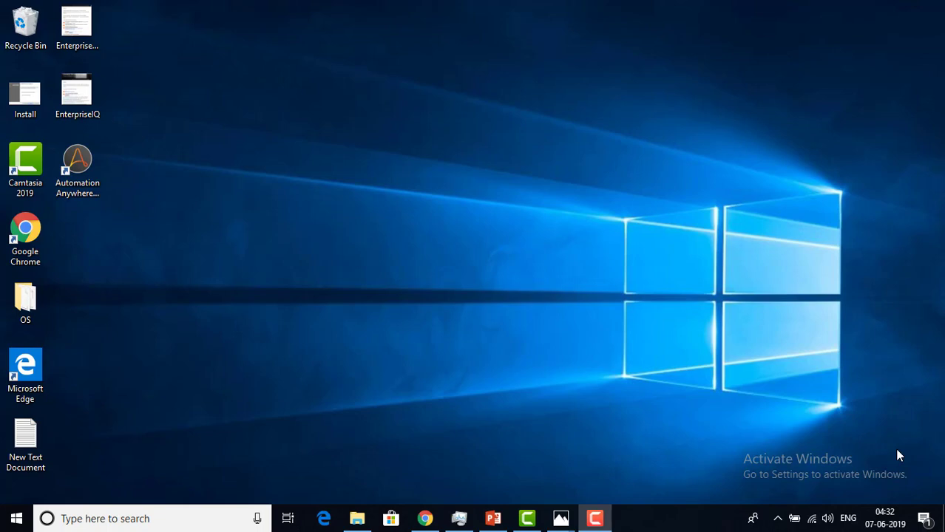
pyautogui.click(90, 181)
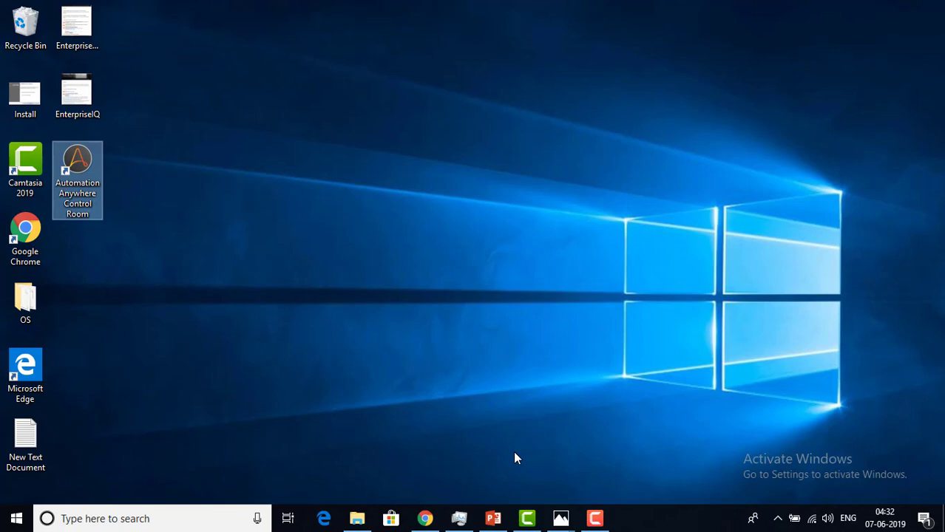
pyautogui.click(425, 519)
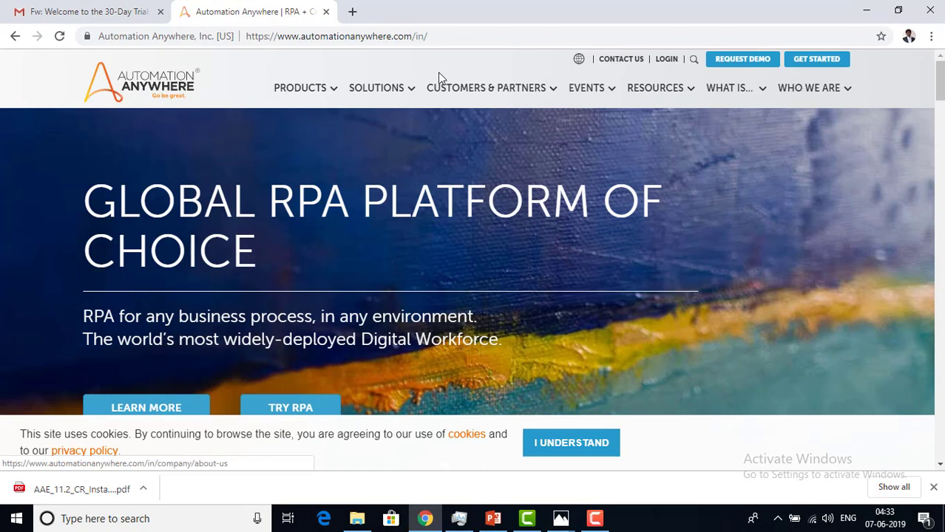
# - Open the Automation Anywhere Enterprise (RPA) product page from the PRODUCTS menu and head for Start Free Trial
pyautogui.click(293, 90)
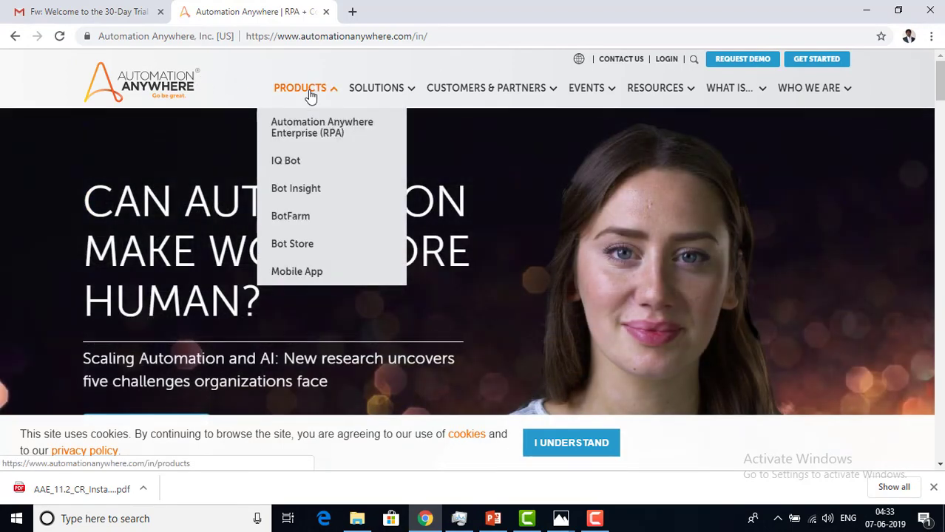
pyautogui.moveTo(466, 90)
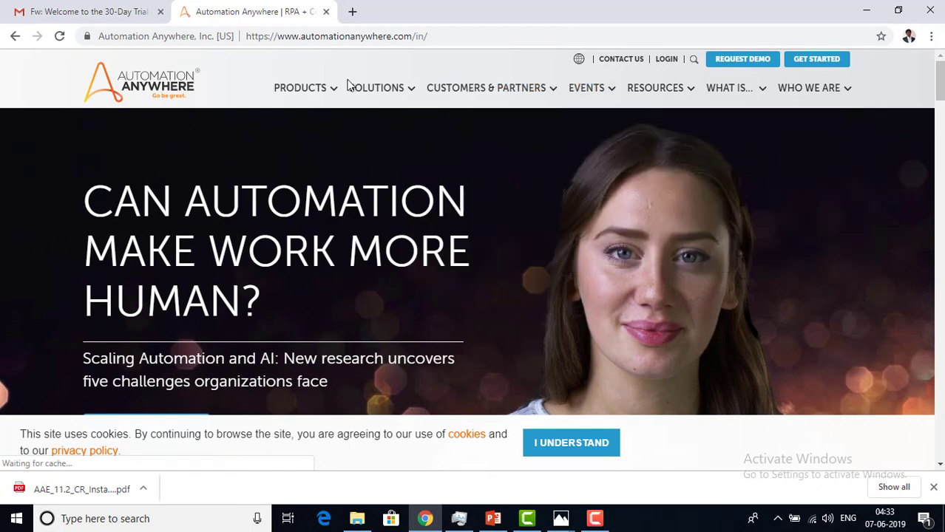
pyautogui.moveTo(295, 97)
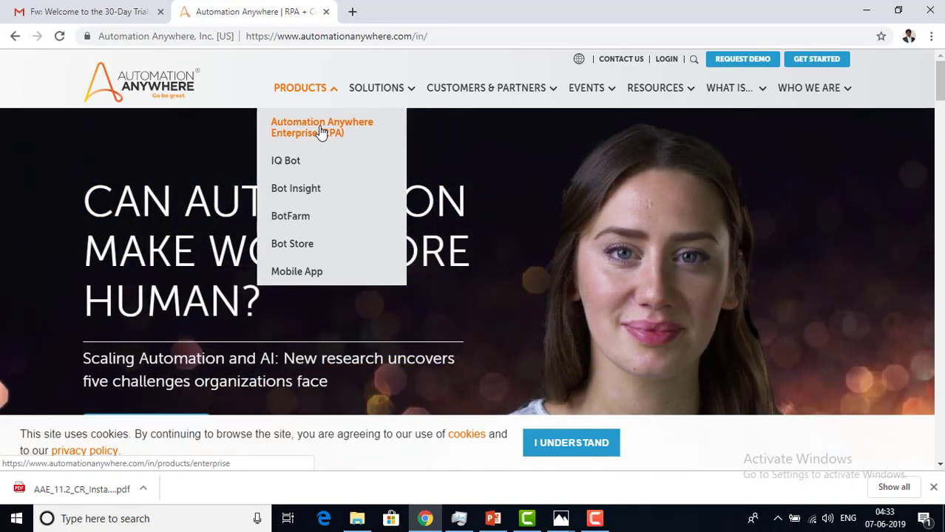
pyautogui.click(321, 132)
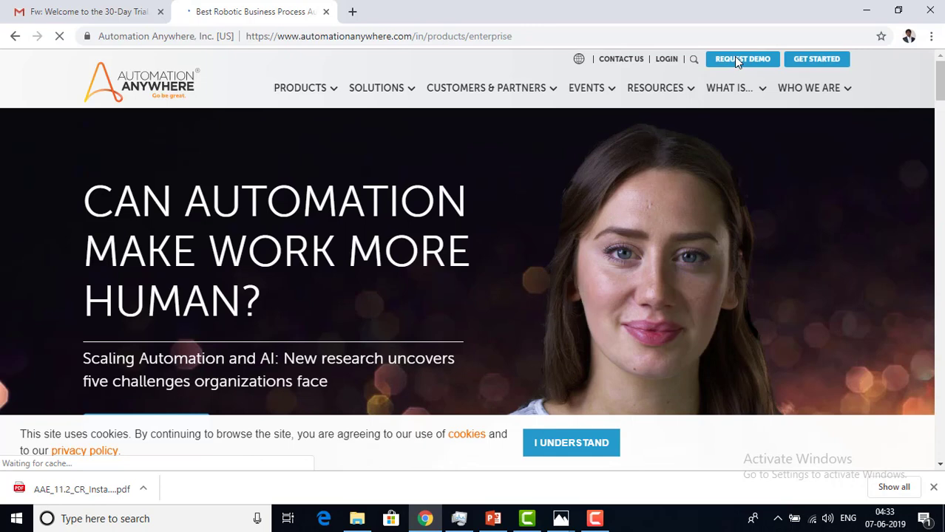
pyautogui.scroll(-2, 703, 74)
pyautogui.moveTo(691, 92)
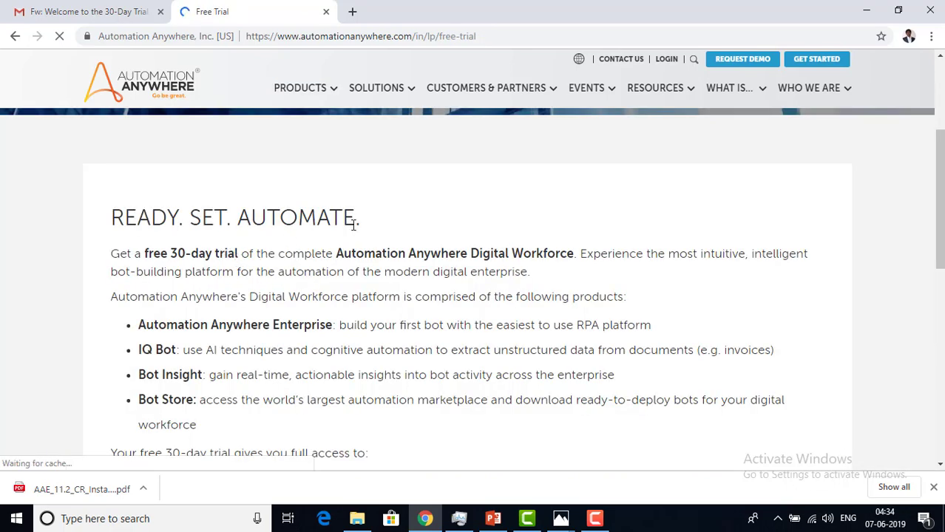
pyautogui.scroll(-3, 352, 221)
pyautogui.scroll(-2, 401, 295)
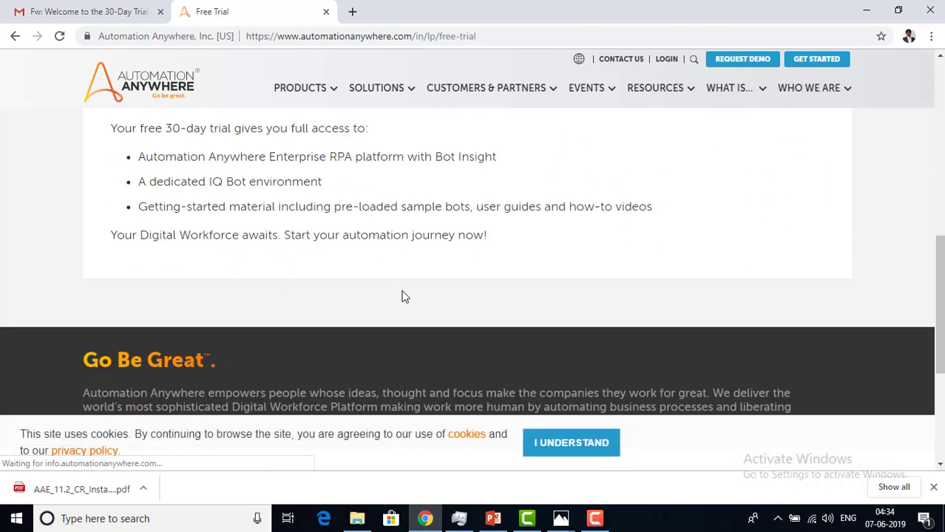
pyautogui.scroll(2, 322, 270)
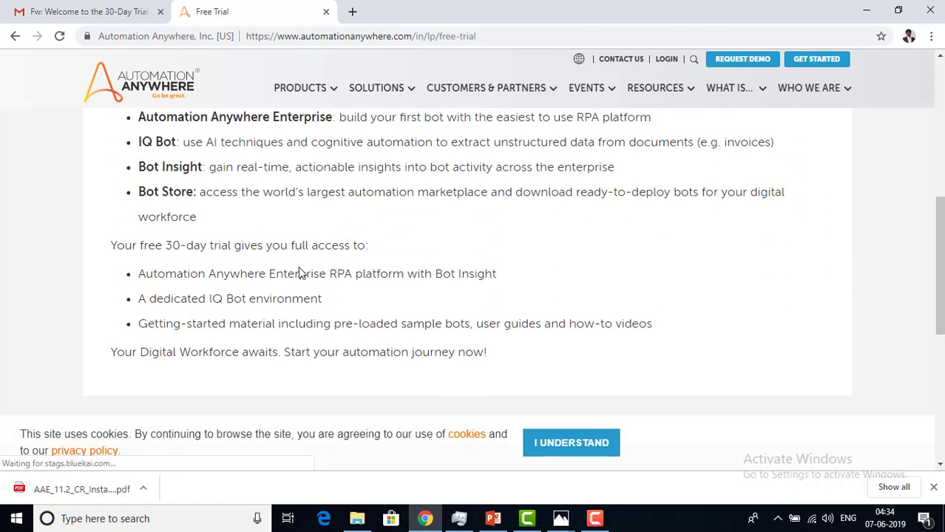
pyautogui.moveTo(110, 246); pyautogui.dragTo(381, 252)
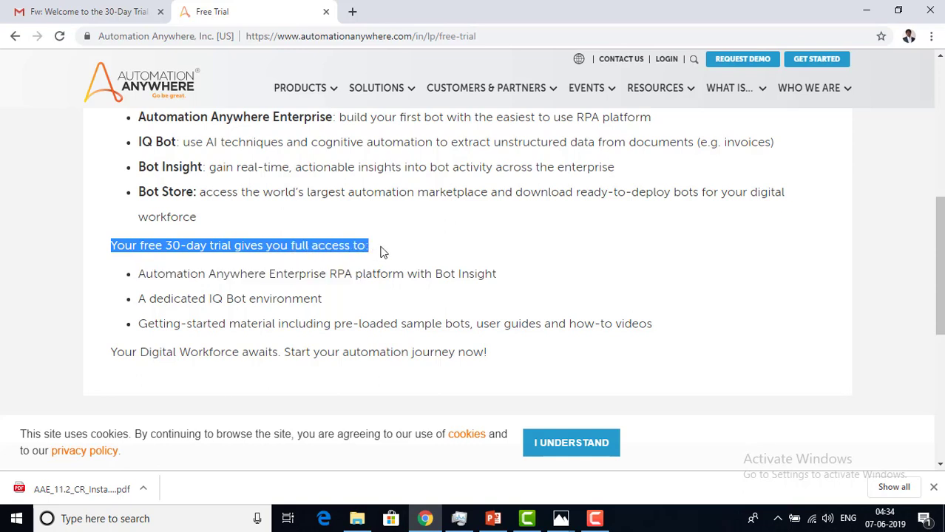
pyautogui.moveTo(147, 275); pyautogui.dragTo(514, 274)
pyautogui.moveTo(139, 299); pyautogui.dragTo(344, 308)
pyautogui.moveTo(139, 325); pyautogui.dragTo(670, 331)
pyautogui.scroll(6, 670, 386)
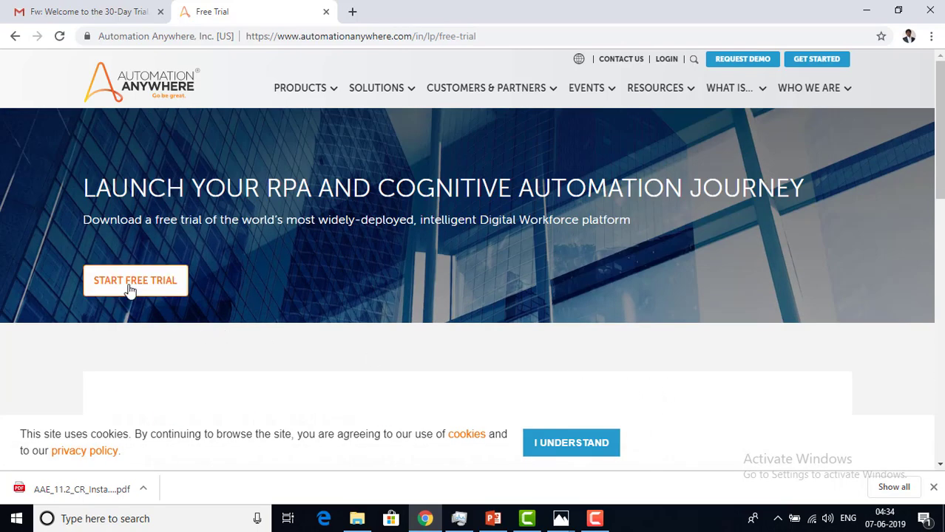
# - Open the free trial form and enter the first name, last name and business e-mail
pyautogui.click(130, 289)
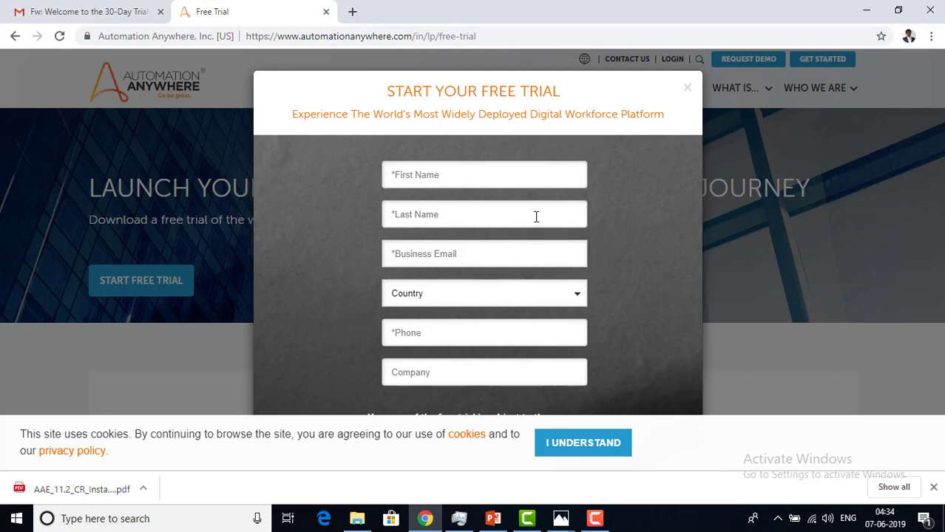
pyautogui.click(506, 183)
pyautogui.write('Ameer')
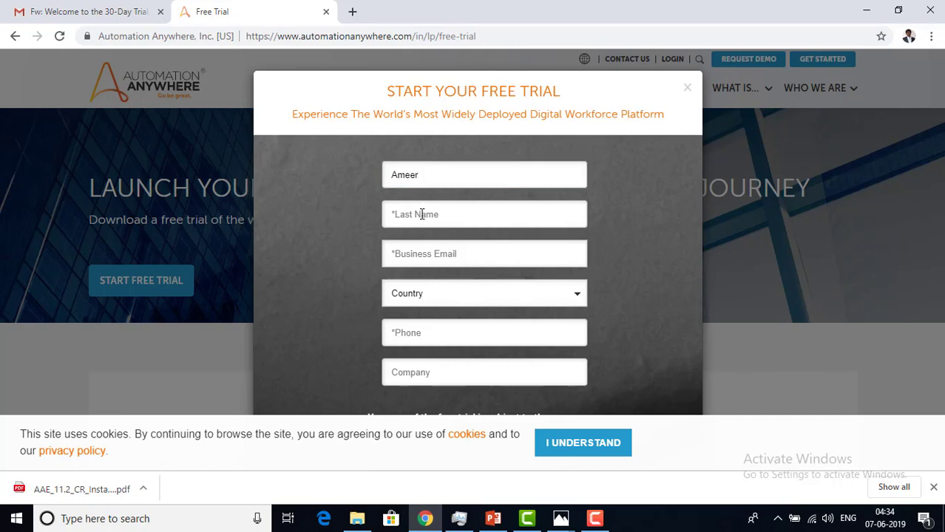
pyautogui.moveTo(420, 180); pyautogui.dragTo(356, 164)
pyautogui.click(441, 217)
pyautogui.write('P')
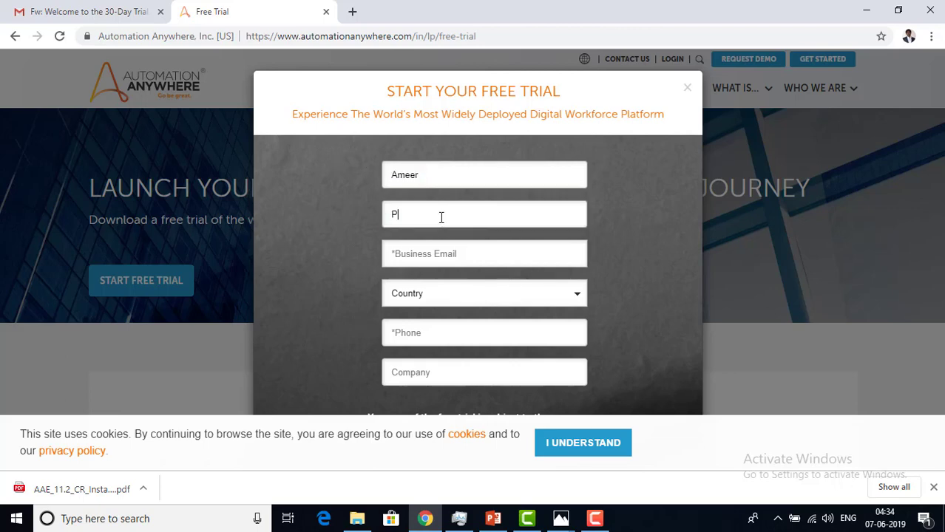
pyautogui.click(432, 251)
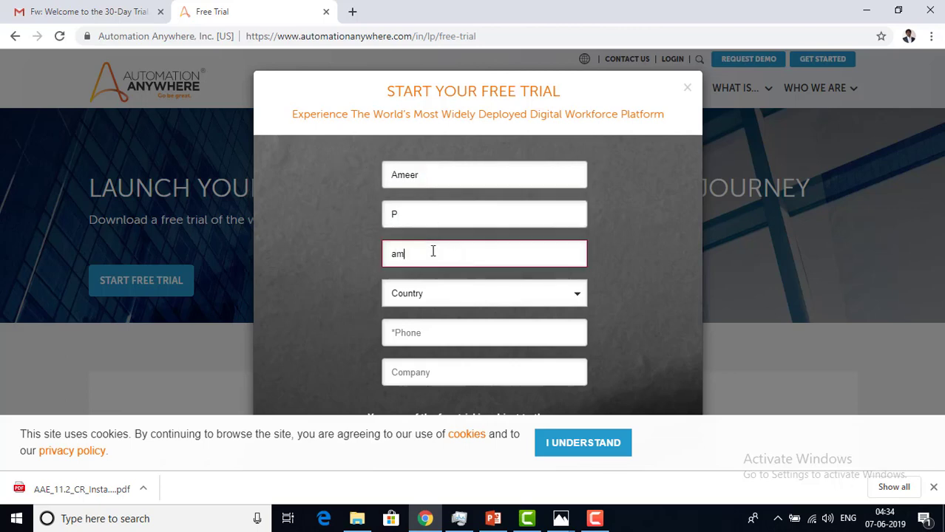
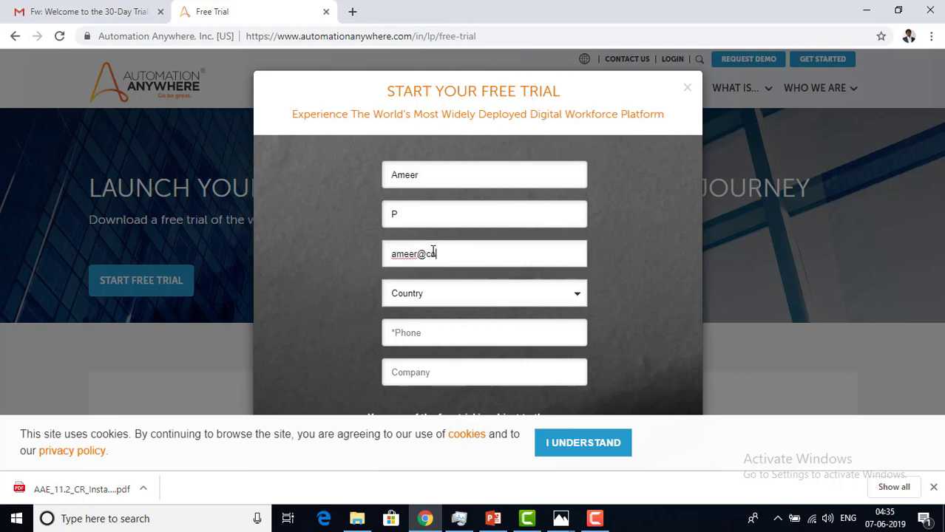
# - Choose India as the country, enter the phone number, and set company to Corp
pyautogui.click(453, 306)
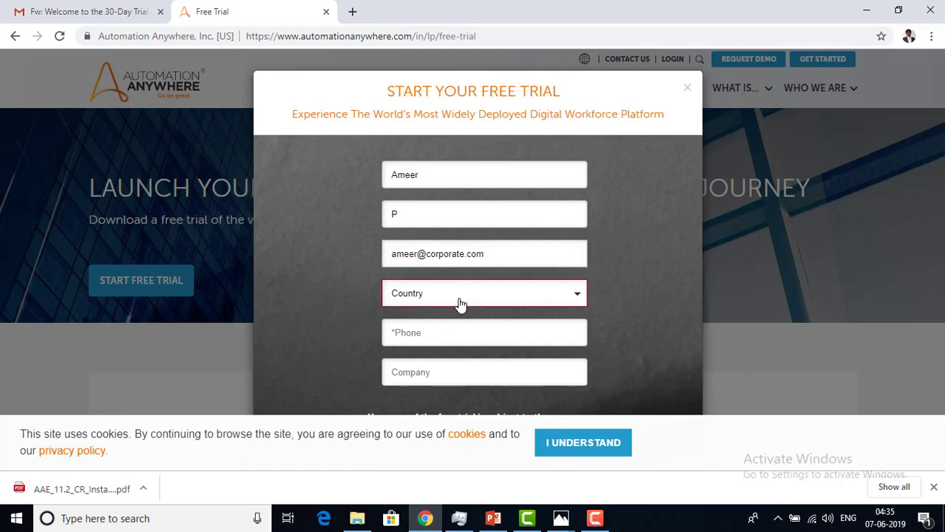
pyautogui.write('india')
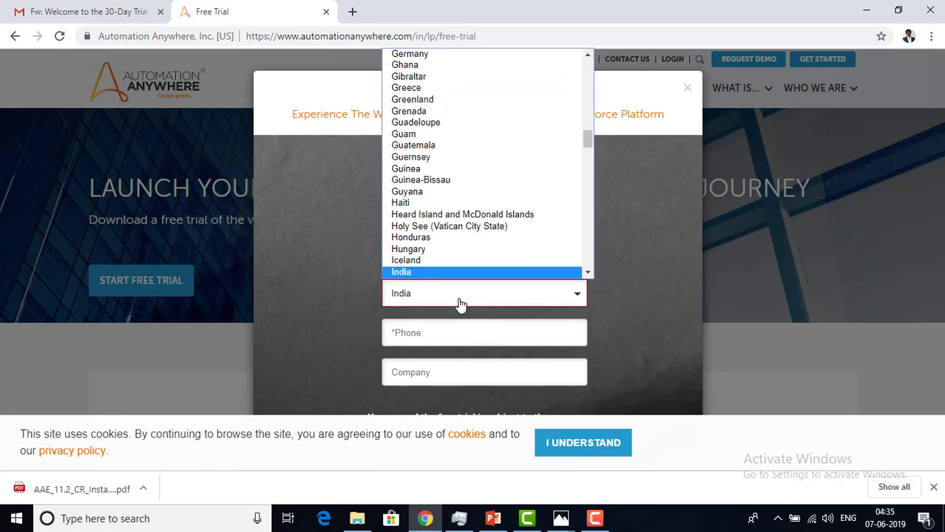
pyautogui.press('Return')
pyautogui.click(451, 332)
pyautogui.write('9999999999')
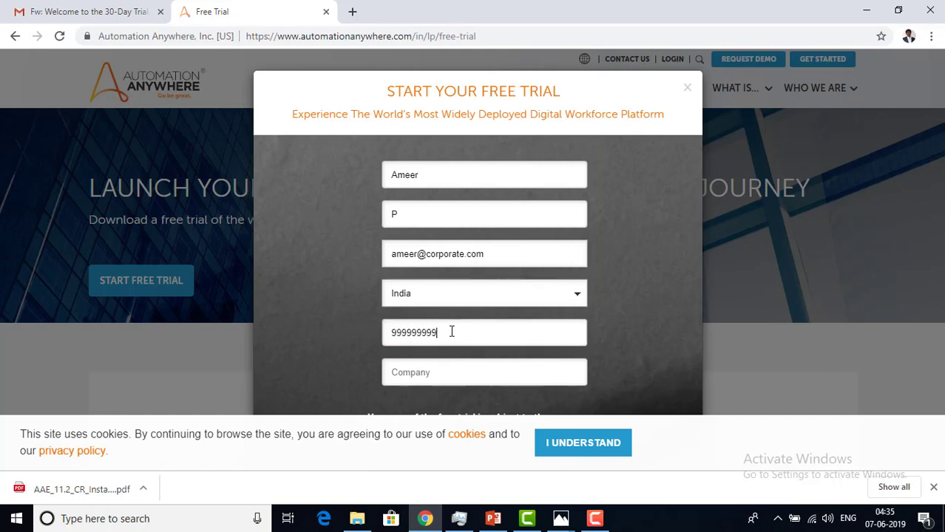
pyautogui.click(460, 374)
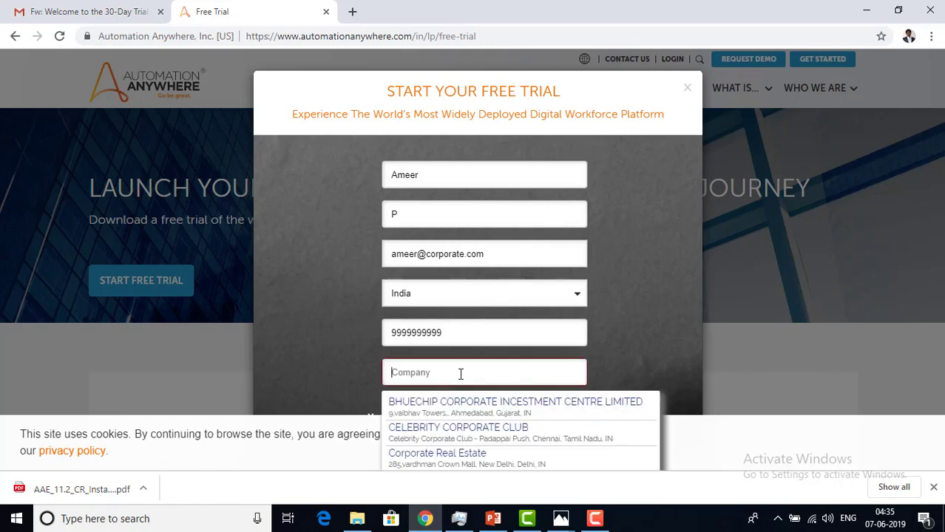
pyautogui.write('Corp')
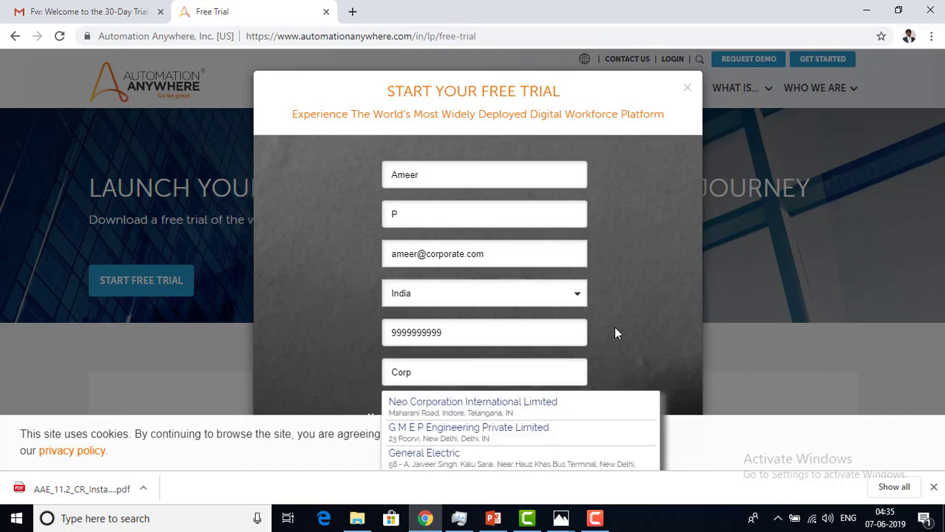
# - Tick the consent box to receive Automation Anywhere communications and scroll back to the top
pyautogui.scroll(-2, 614, 326)
pyautogui.click(375, 361)
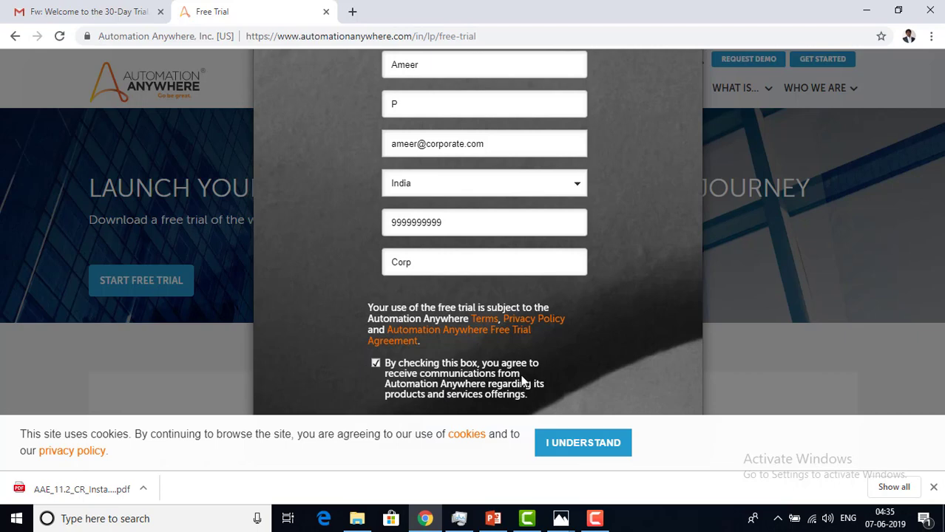
pyautogui.scroll(2, 523, 380)
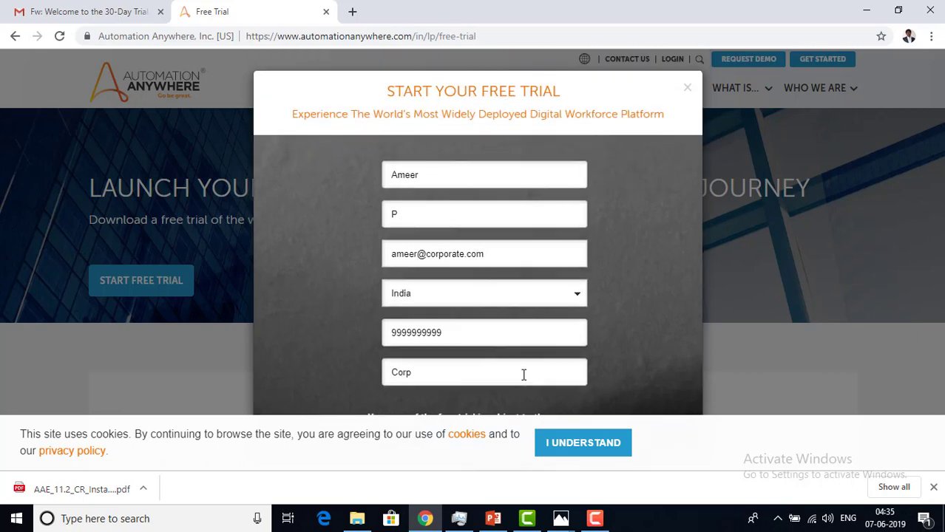
pyautogui.scroll(-2, 522, 376)
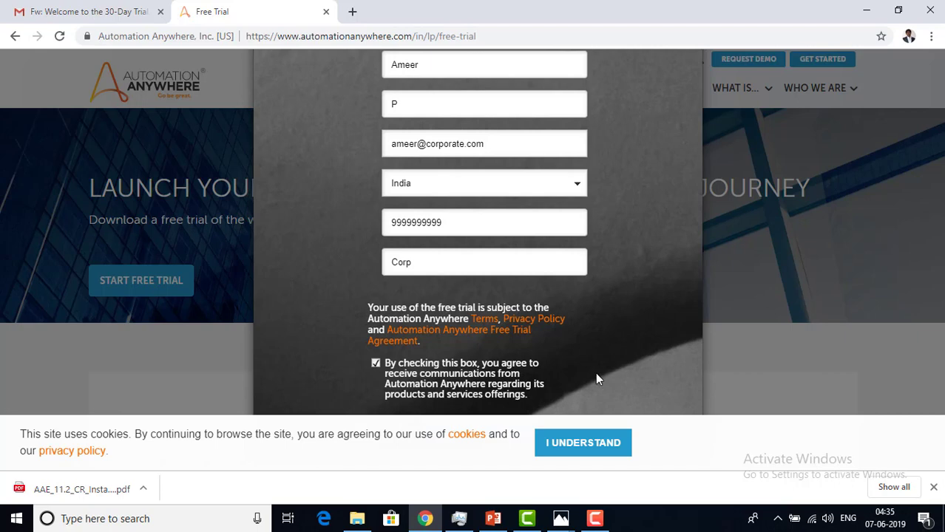
pyautogui.scroll(3, 611, 373)
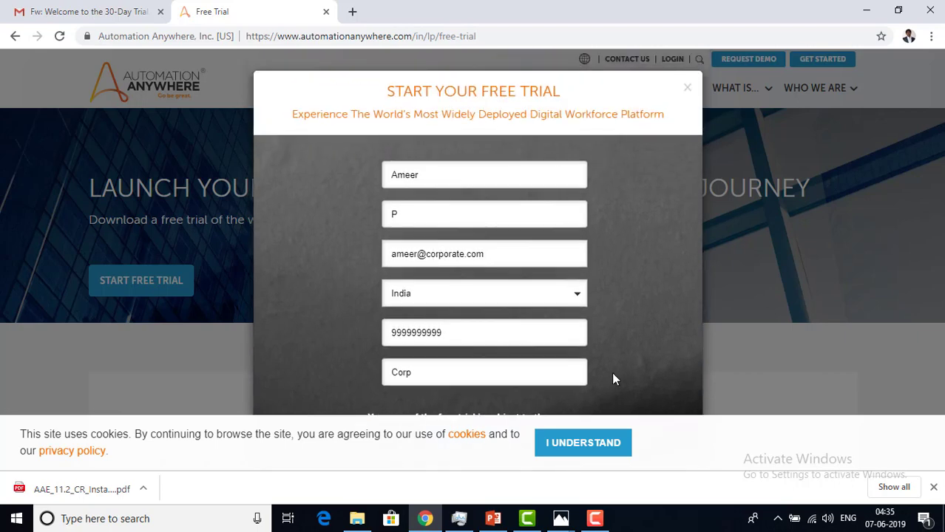
# - Review the trial welcome and IQ Bot e-mail images in Photos, then return to Installation Setup
pyautogui.click(561, 518)
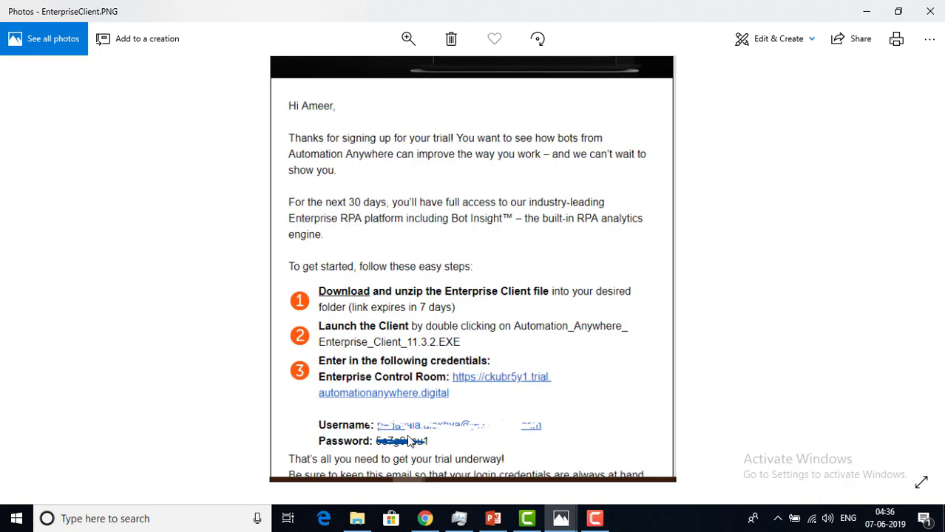
pyautogui.press('Right')
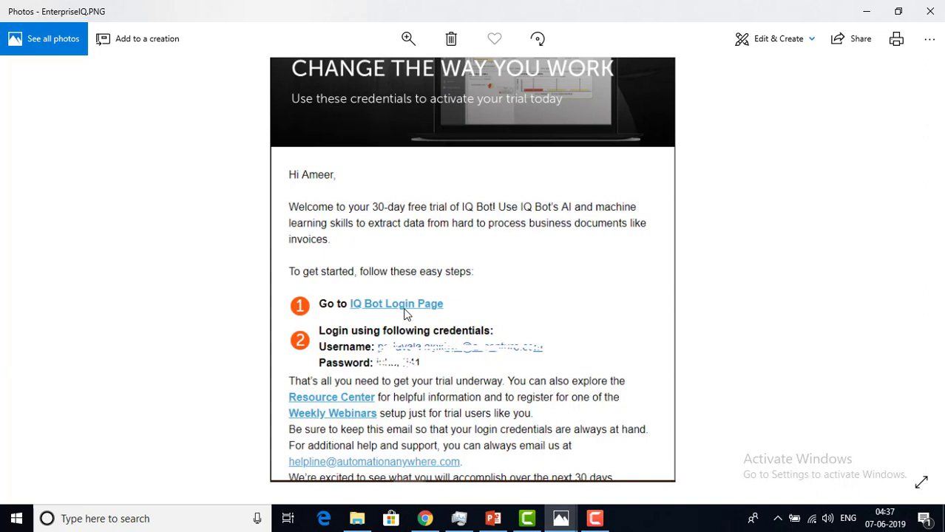
pyautogui.hotkey('alt', 'Tab')
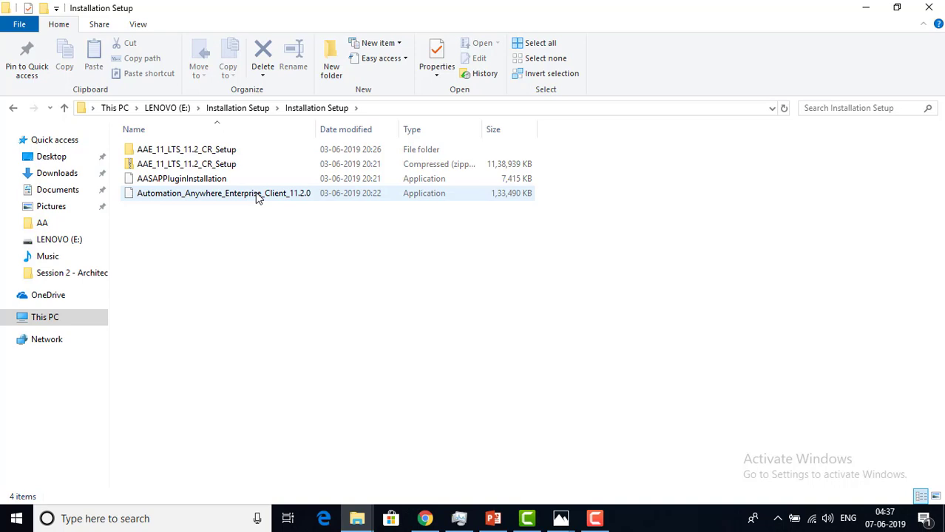
# - Run the Automation_Anywhere_Enterprise_Client_11.2.0 installer from the Installation Setup folder
pyautogui.click(257, 197)
pyautogui.doubleClick(257, 196)
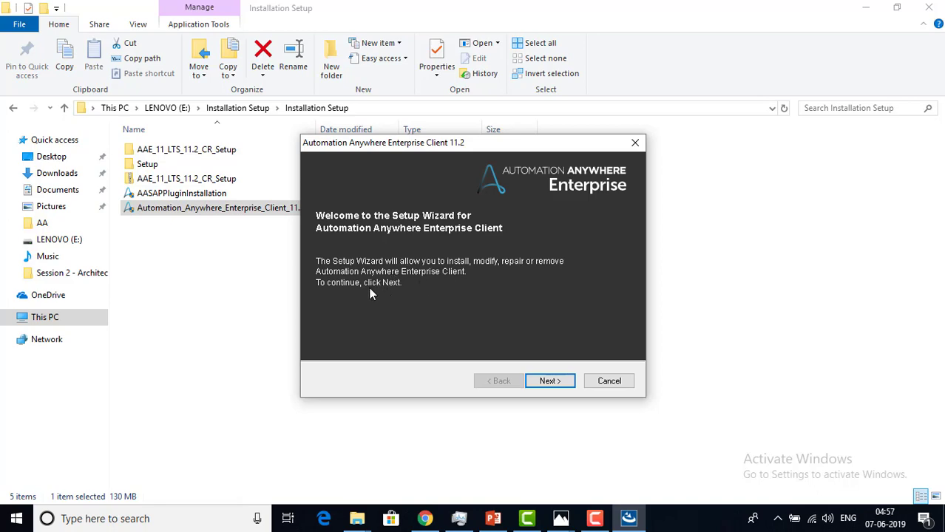
# - Accept the licence terms and install Enterprise Client 11.2 into the default destination folder
pyautogui.click(548, 382)
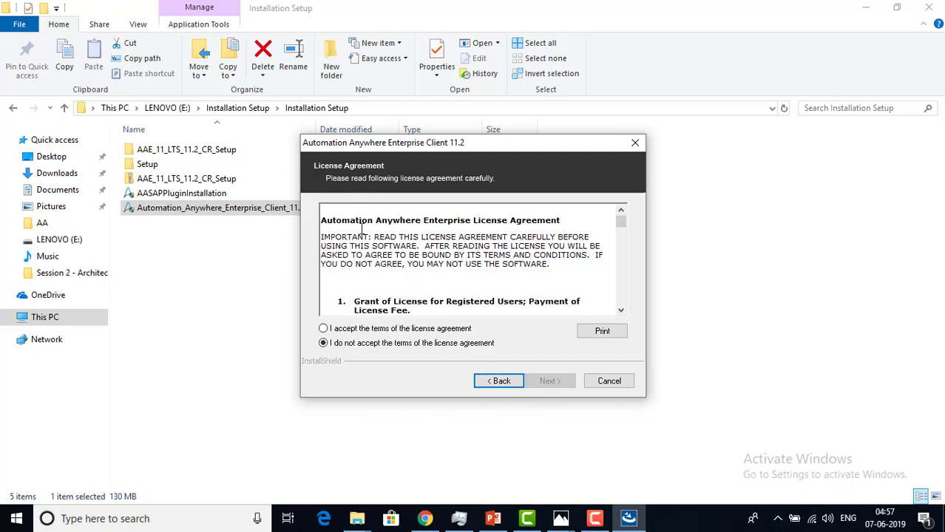
pyautogui.click(360, 330)
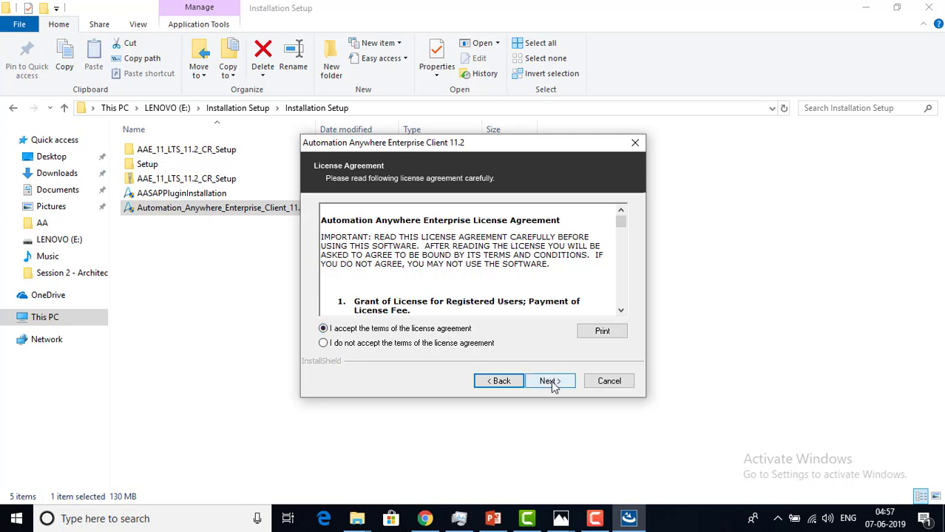
pyautogui.click(551, 382)
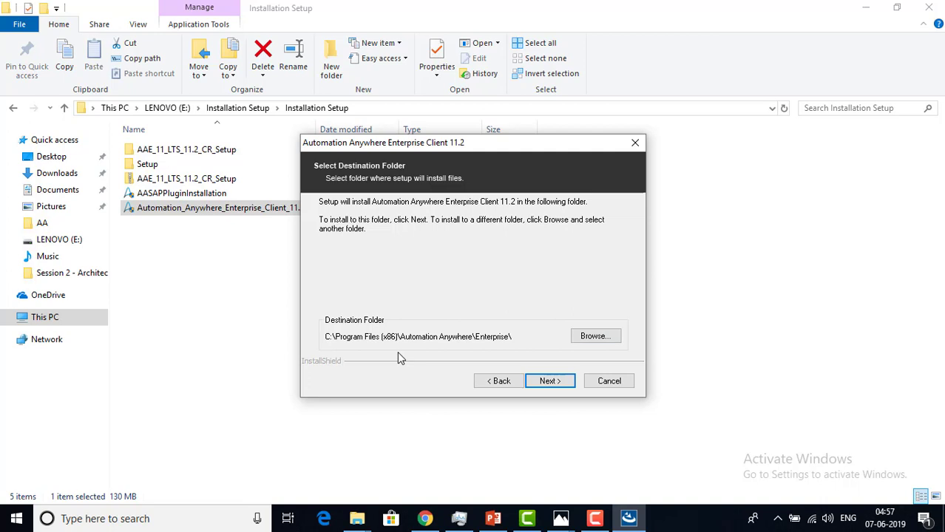
pyautogui.click(550, 384)
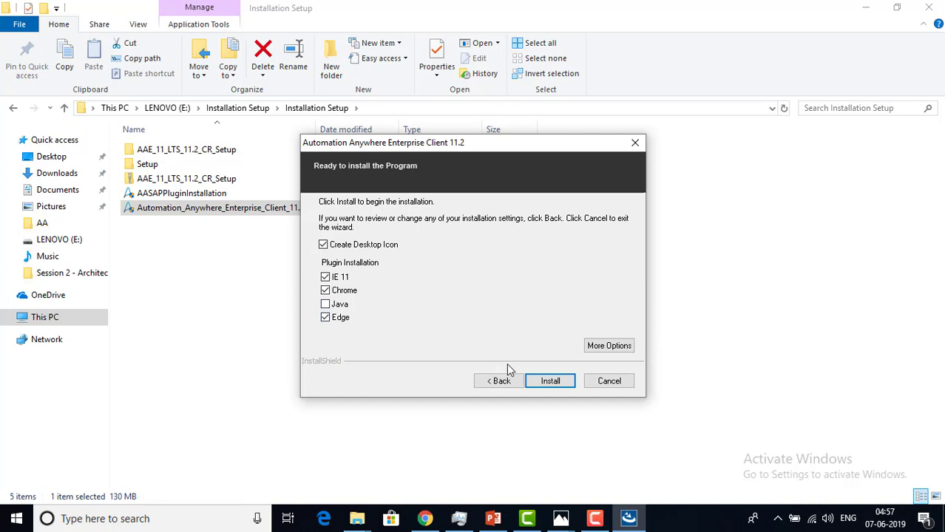
pyautogui.click(550, 380)
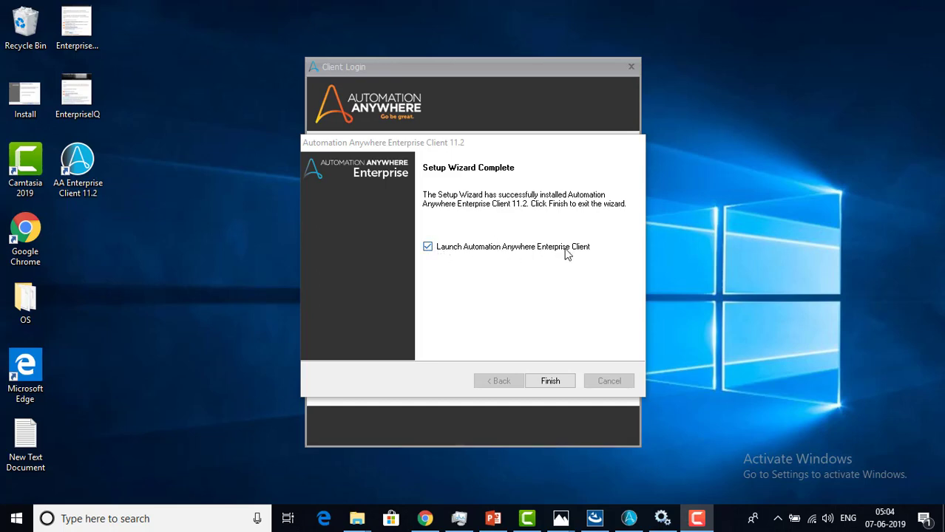
# - Finish setup to launch Client Login, then view the Enterprise Client credentials e-mail in Photos
pyautogui.click(549, 381)
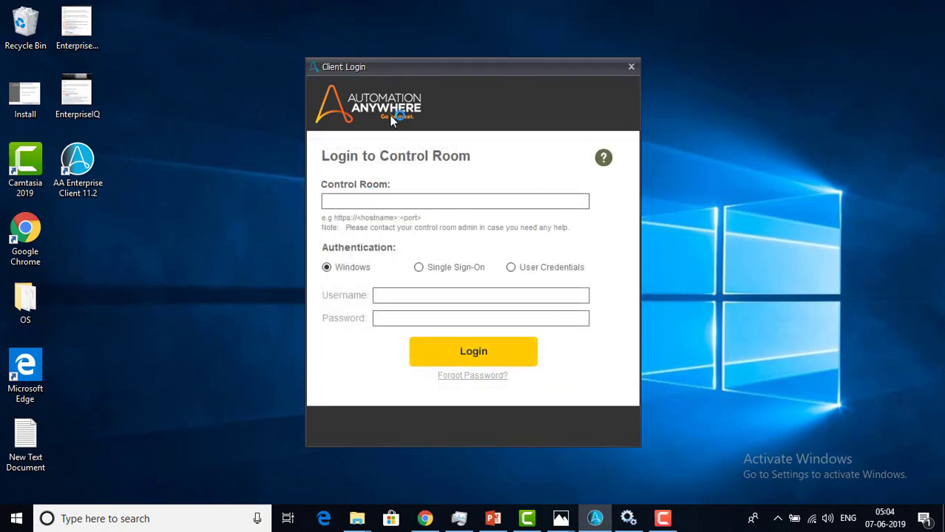
pyautogui.click(385, 204)
pyautogui.click(561, 518)
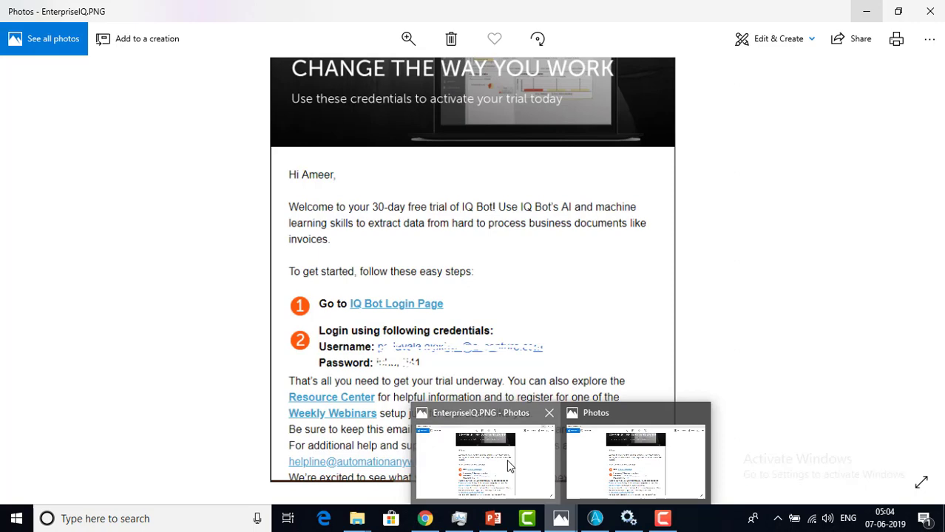
pyautogui.click(507, 462)
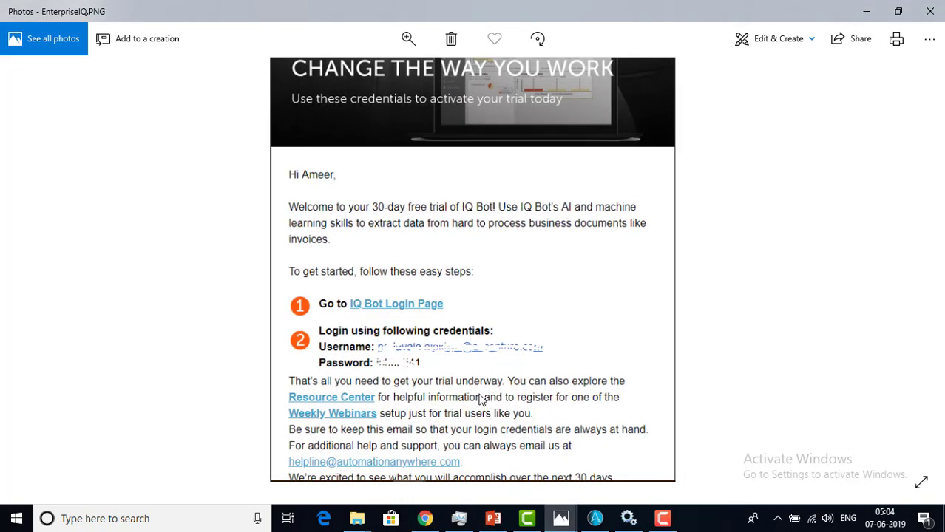
pyautogui.press('Left')
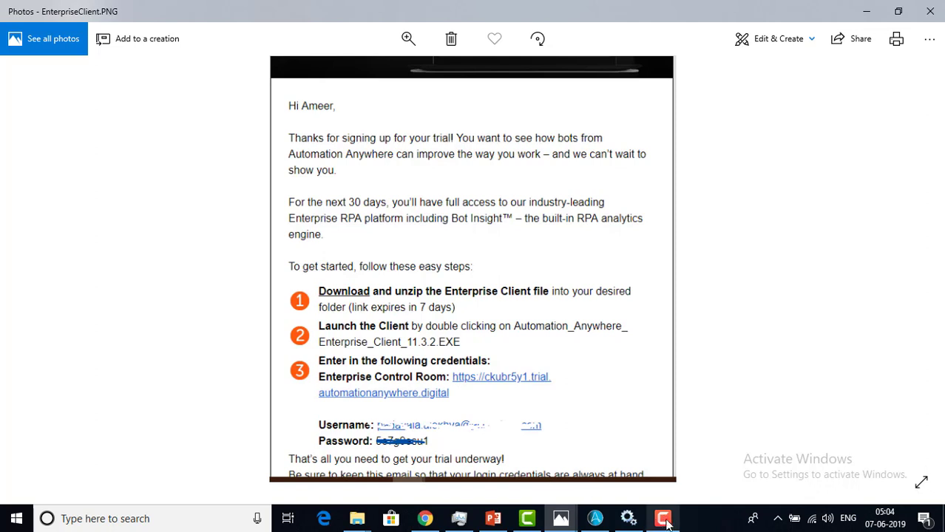
# - Select User Credentials authentication in Client Login, rechecking the credentials e-mail before returning
pyautogui.click(600, 520)
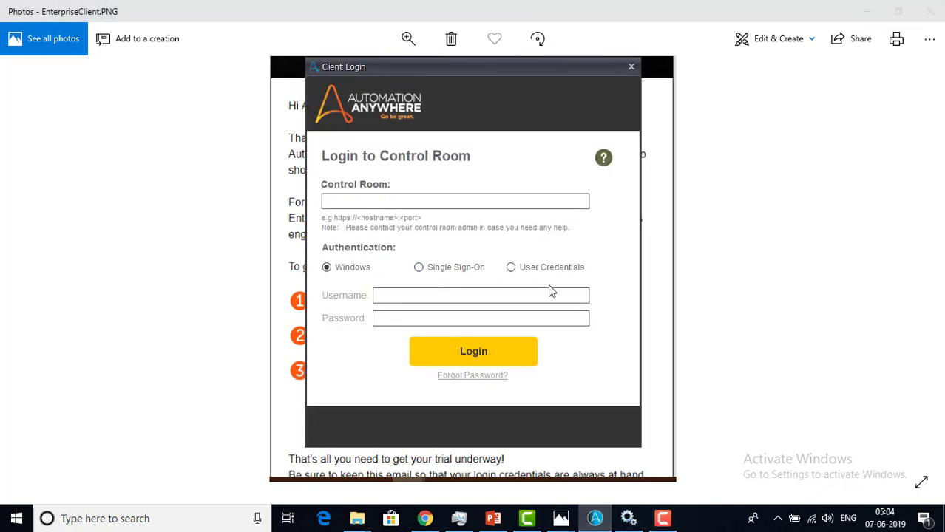
pyautogui.click(513, 269)
pyautogui.click(414, 301)
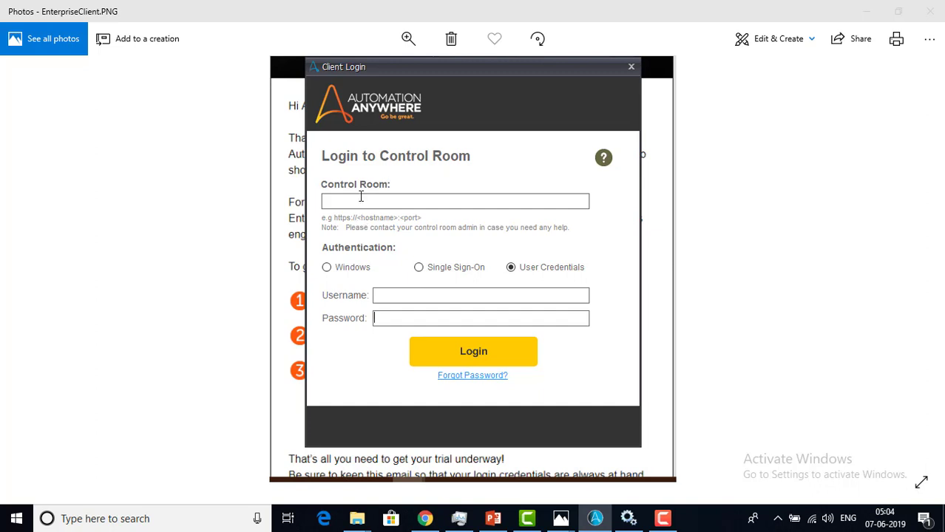
pyautogui.click(240, 210)
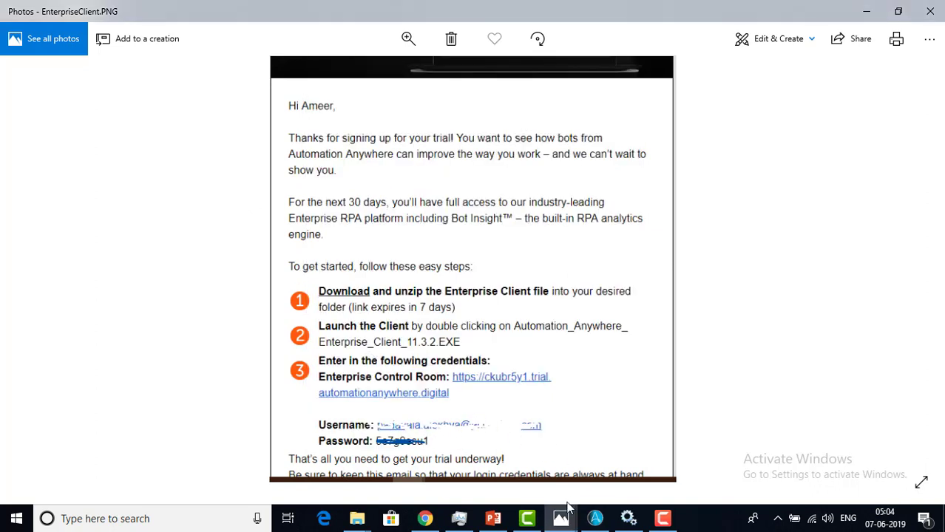
pyautogui.click(603, 521)
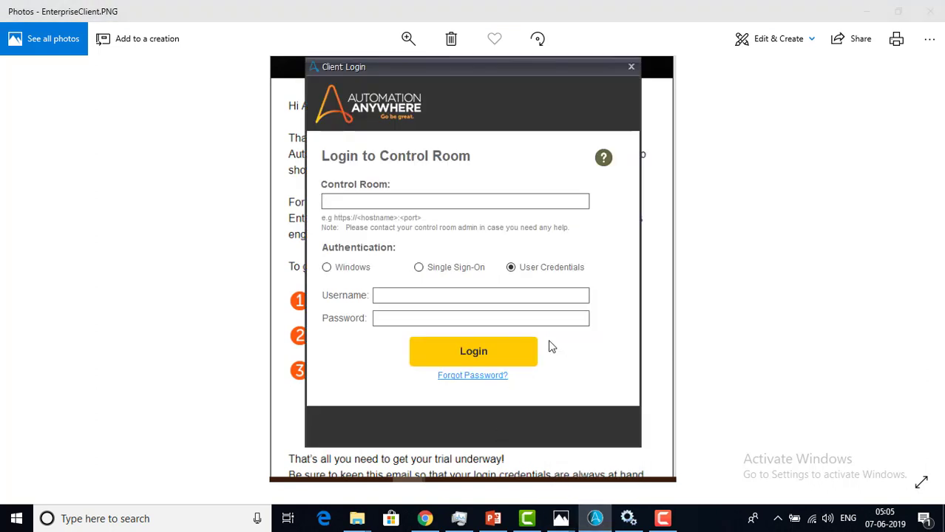